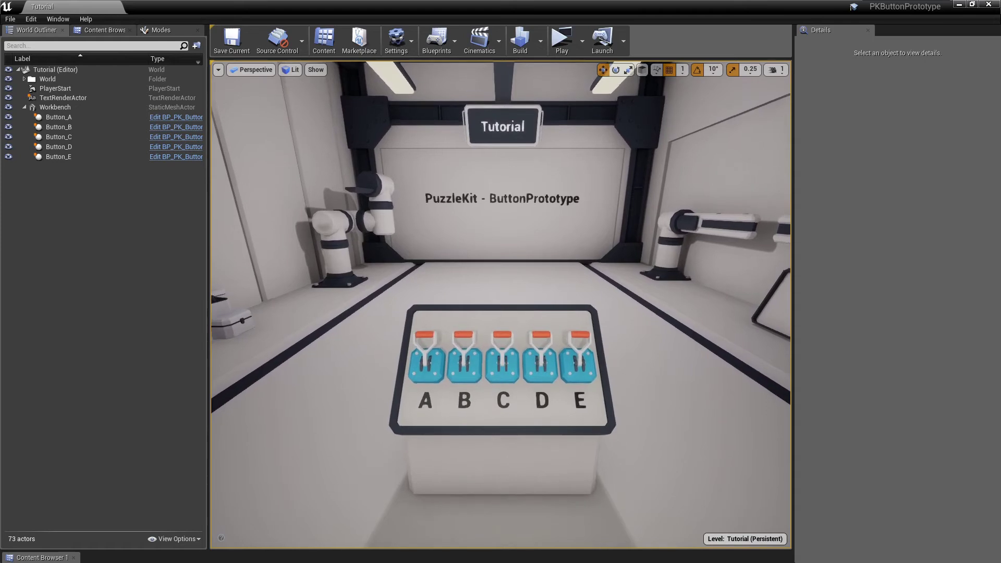
Run the level in the standalone game preview and flip the workbench levers to see how they affect each other.
key(w)
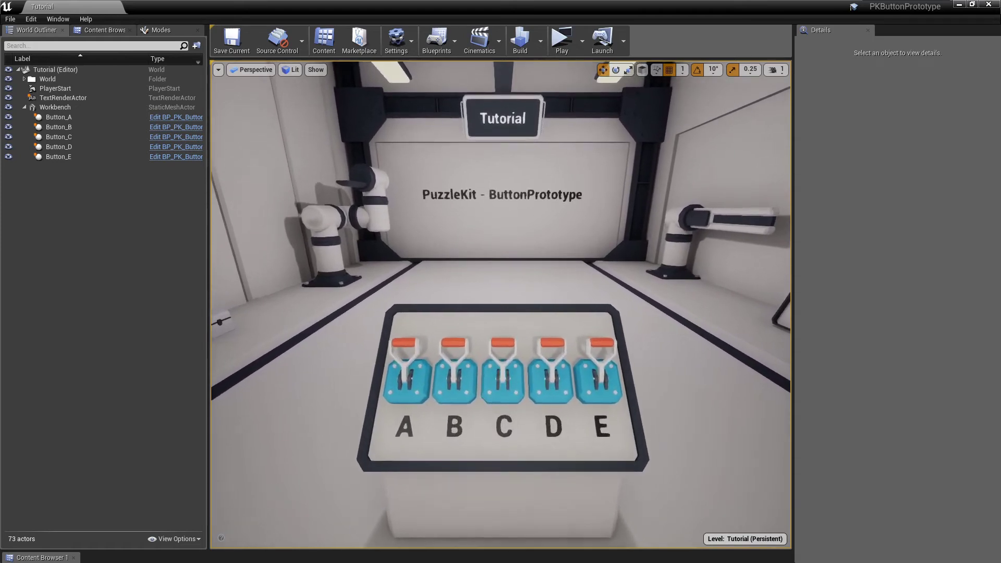
key(alt+p)
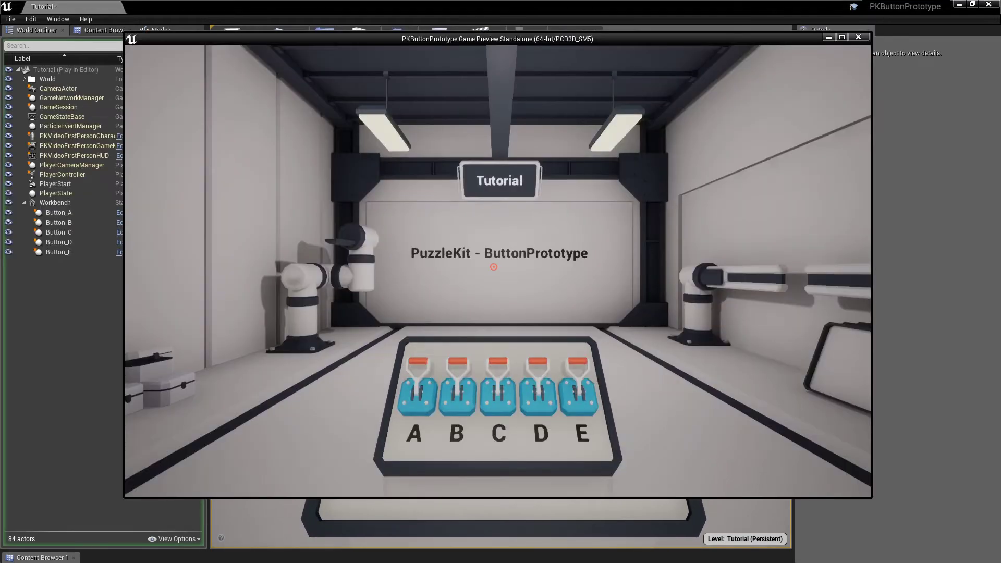
key(w)
click(493, 267)
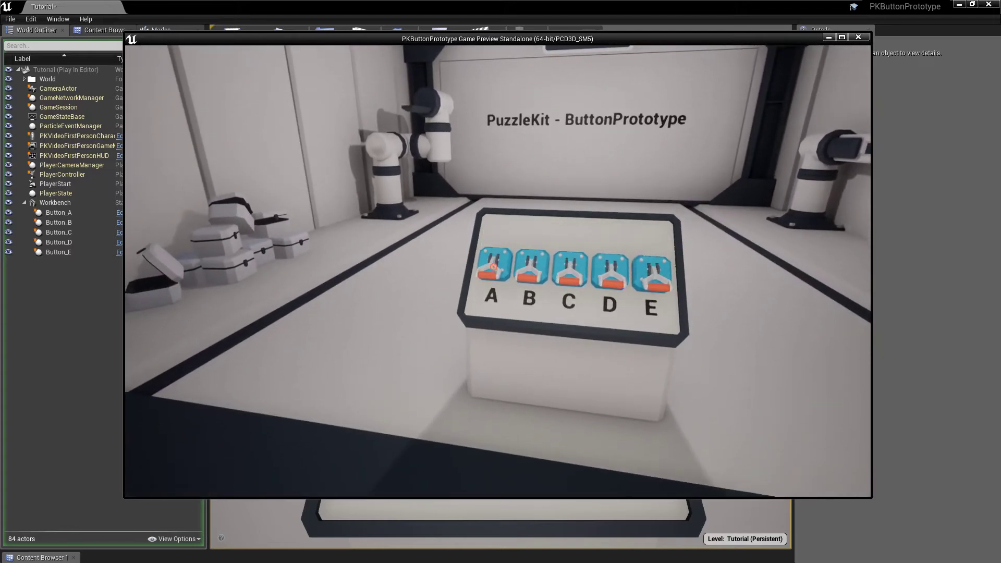
click(493, 267)
click(494, 267)
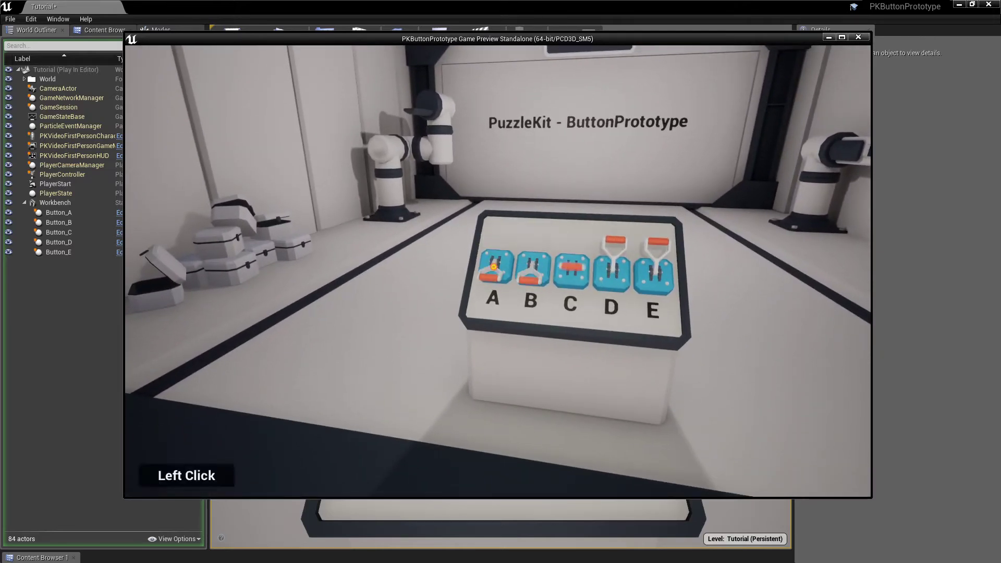
click(493, 266)
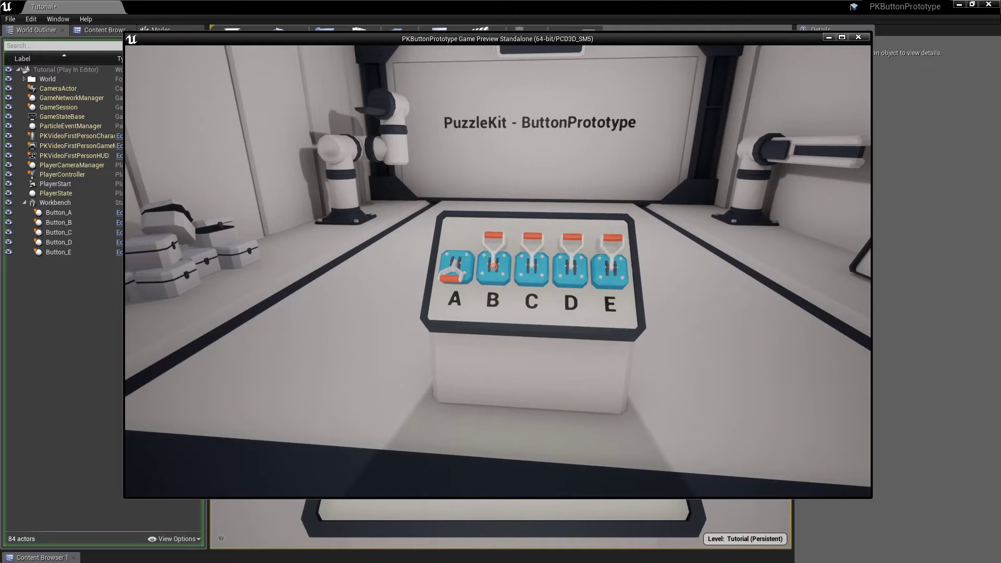
click(494, 267)
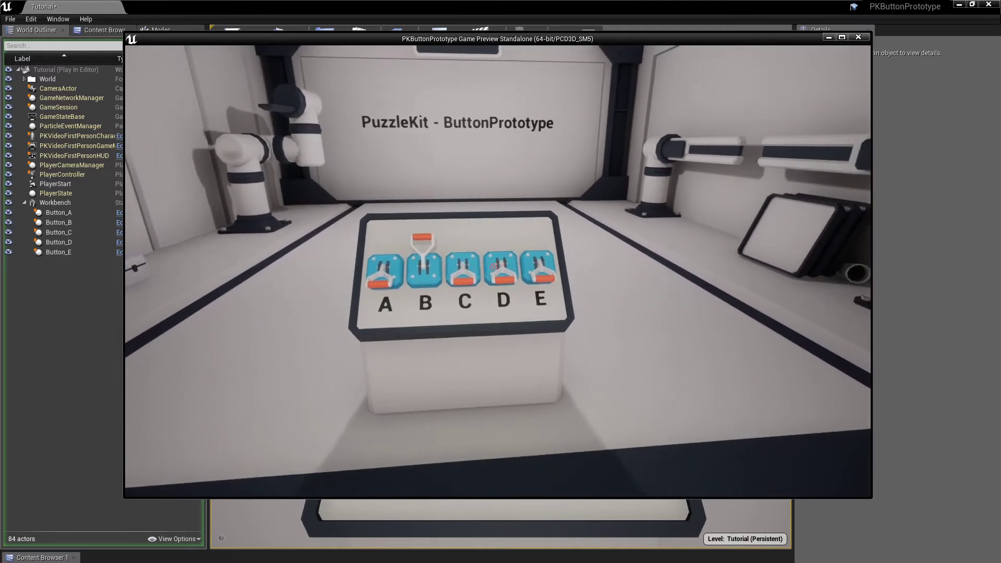
click(493, 267)
click(494, 267)
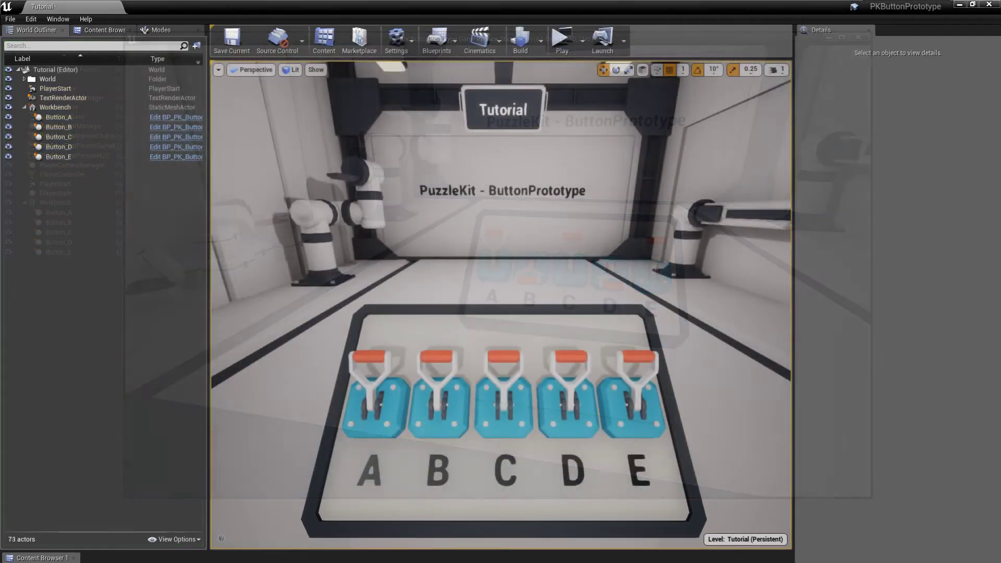
Examine Button_A's IterativeStateComp settings and test the workbench levers again in the game preview.
click(385, 415)
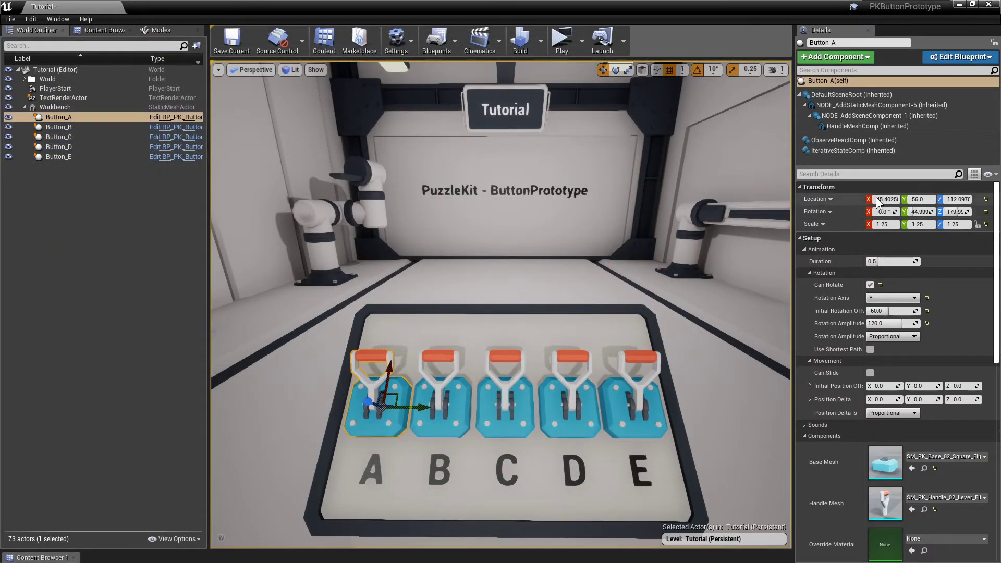
click(971, 152)
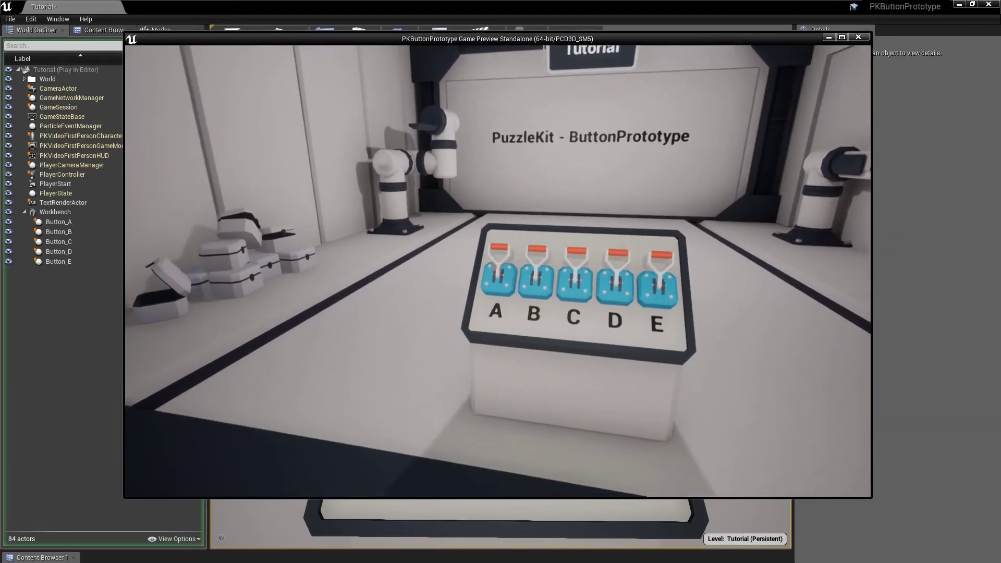
click(494, 266)
click(494, 266)
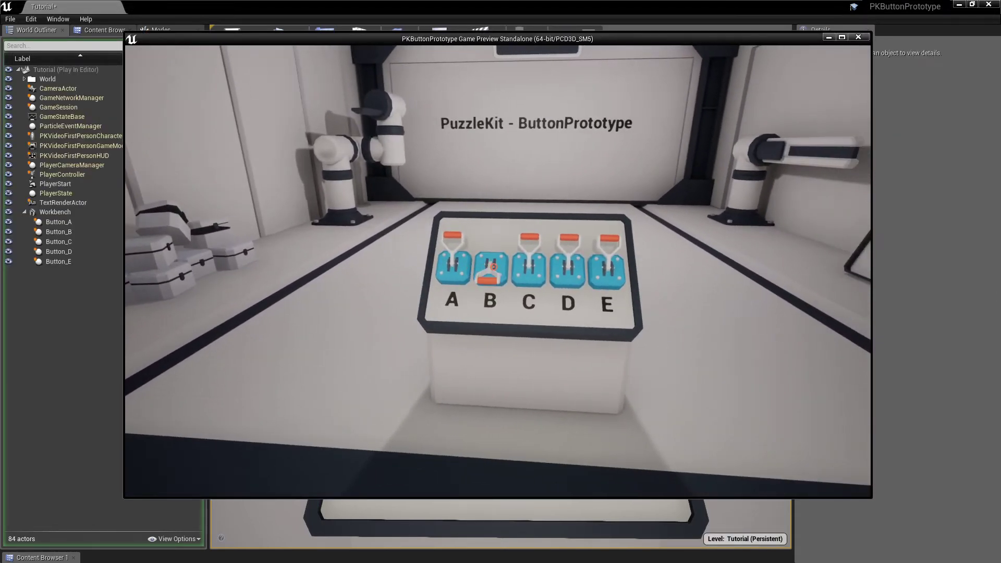
click(492, 266)
click(493, 266)
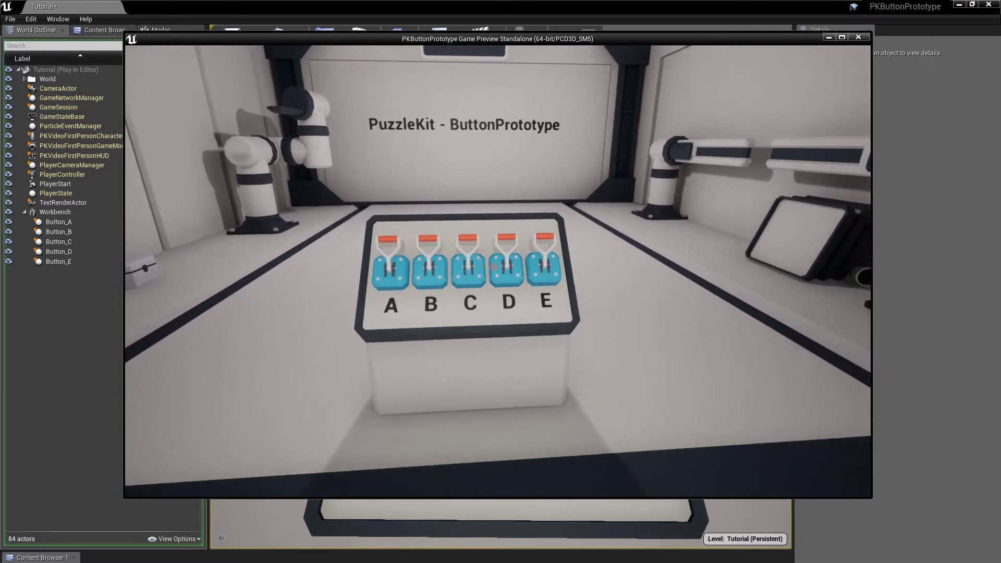
click(493, 266)
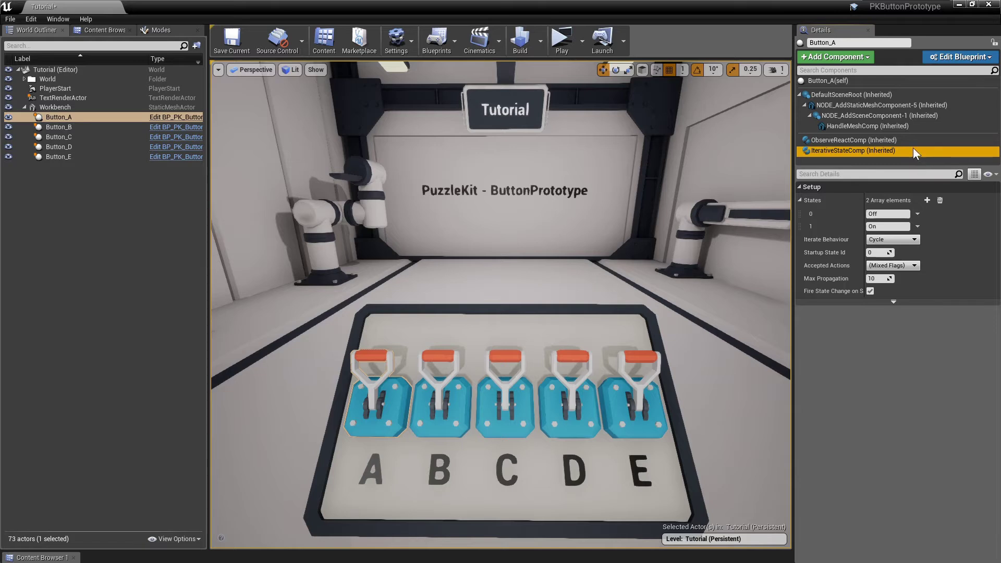
Add a Listen To entry in Button_A's ObserveReactComp and assign Button_A to it.
click(909, 141)
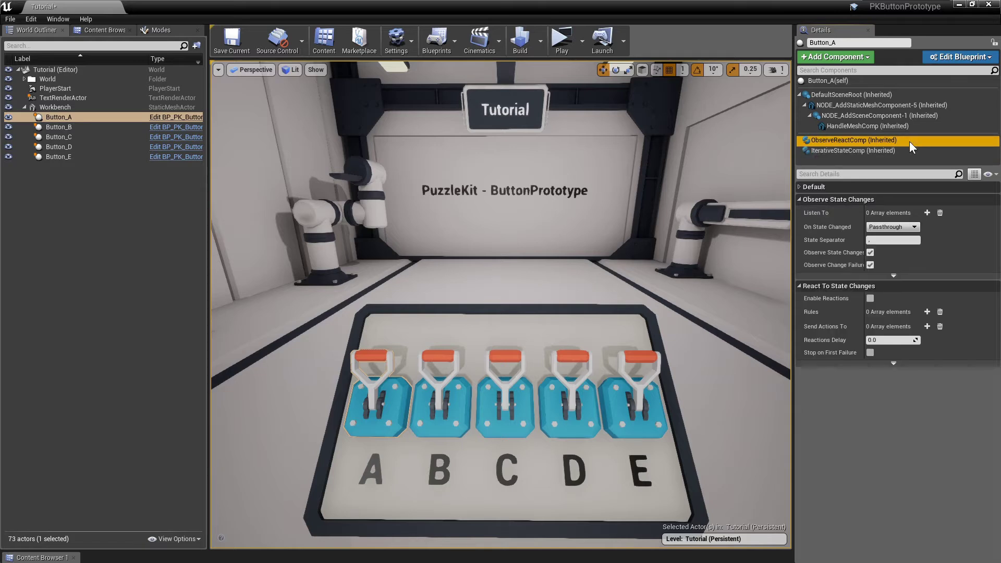
click(927, 212)
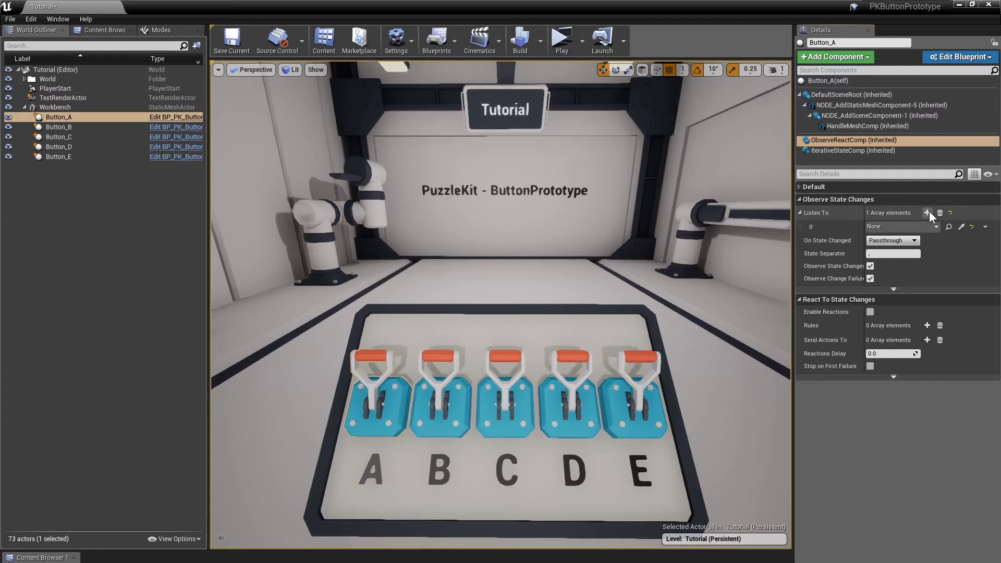
click(961, 226)
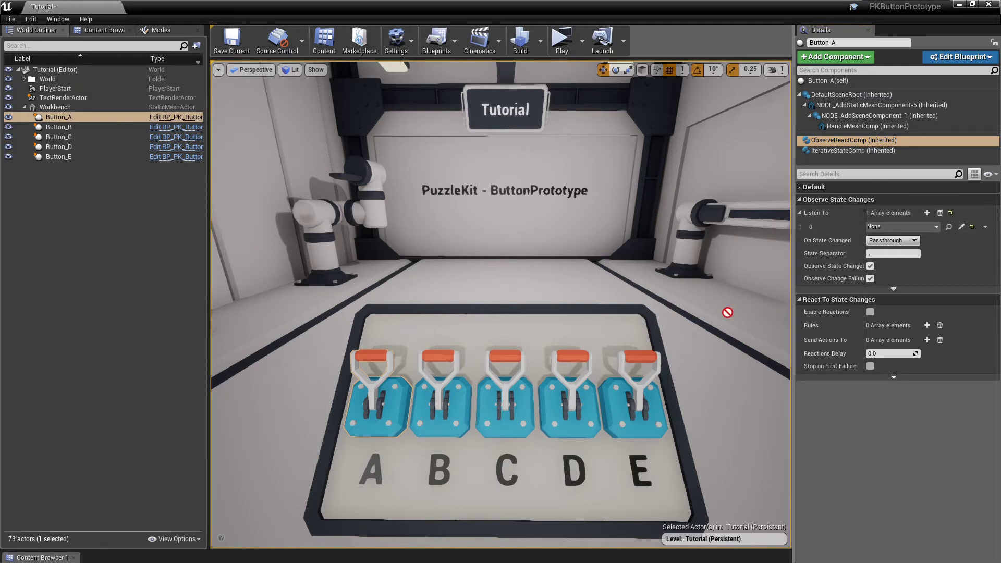
click(399, 404)
Enable reactions for Button_A, add one reaction rule and expand its members.
click(870, 312)
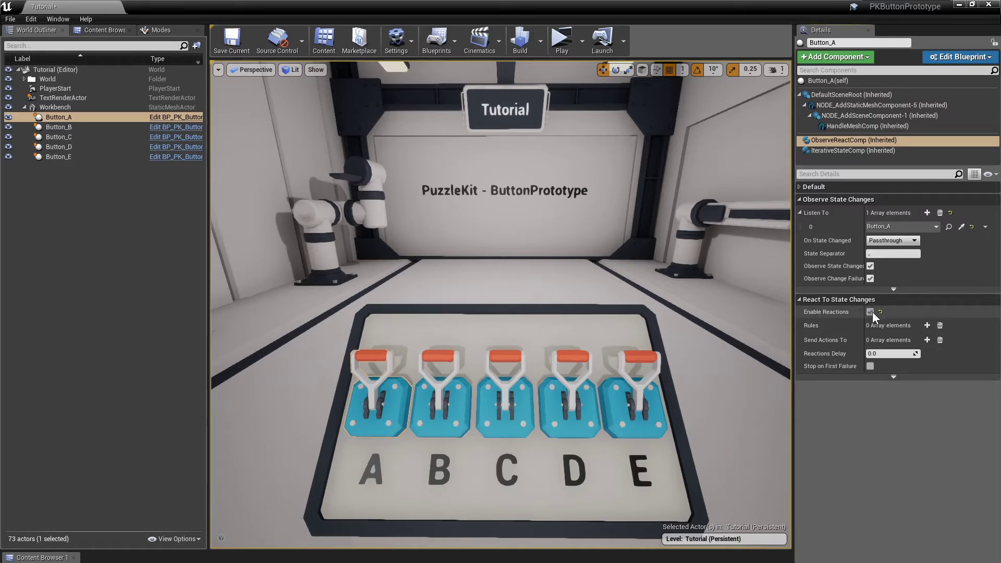
click(927, 325)
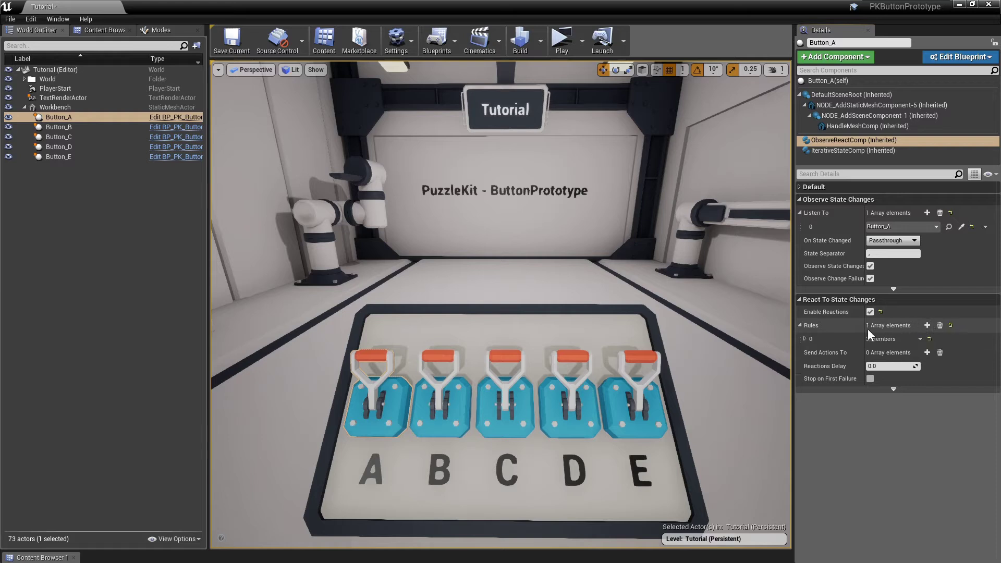
click(805, 338)
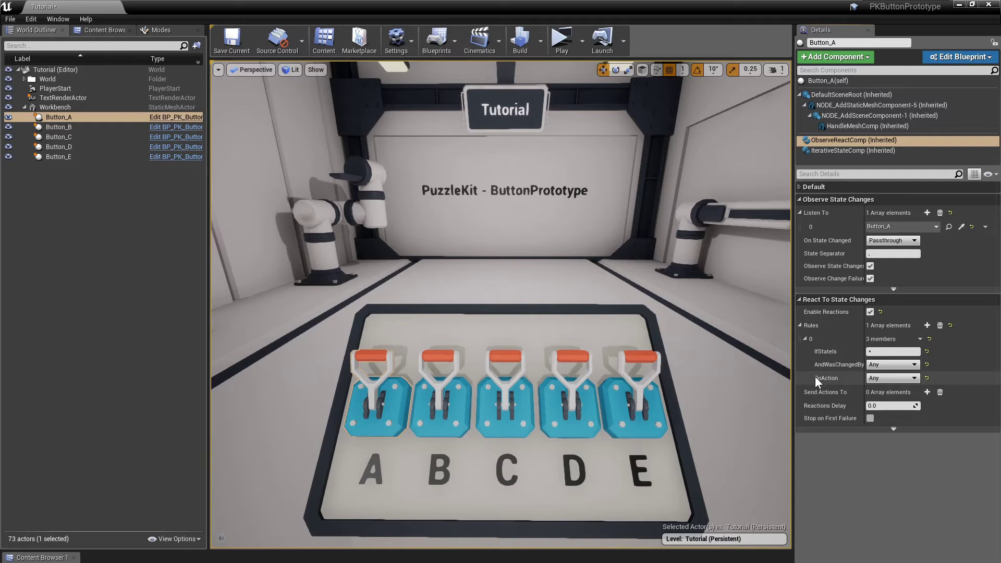
Add a Send Actions To entry for Button_A and assign Button_B as the target.
click(925, 392)
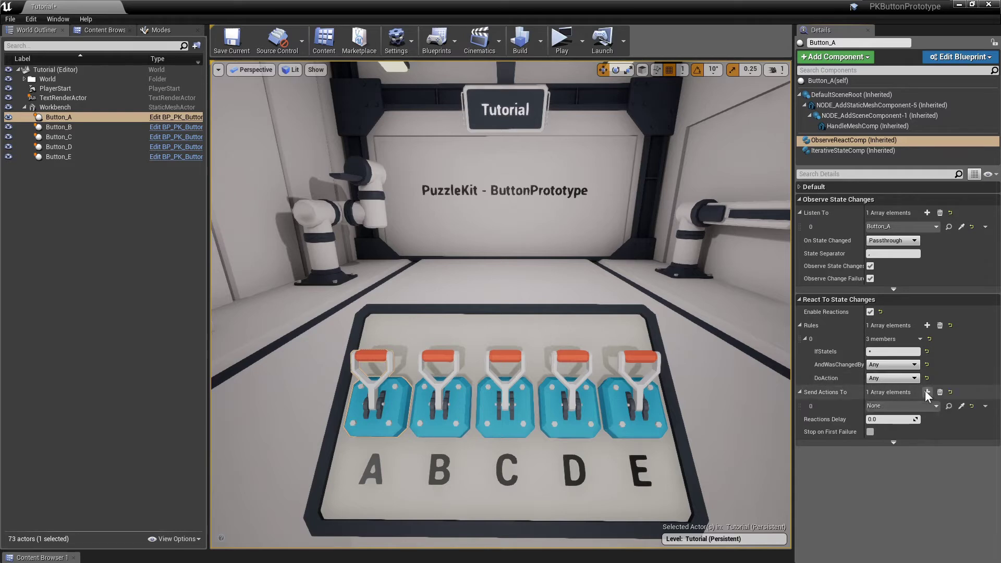
click(962, 406)
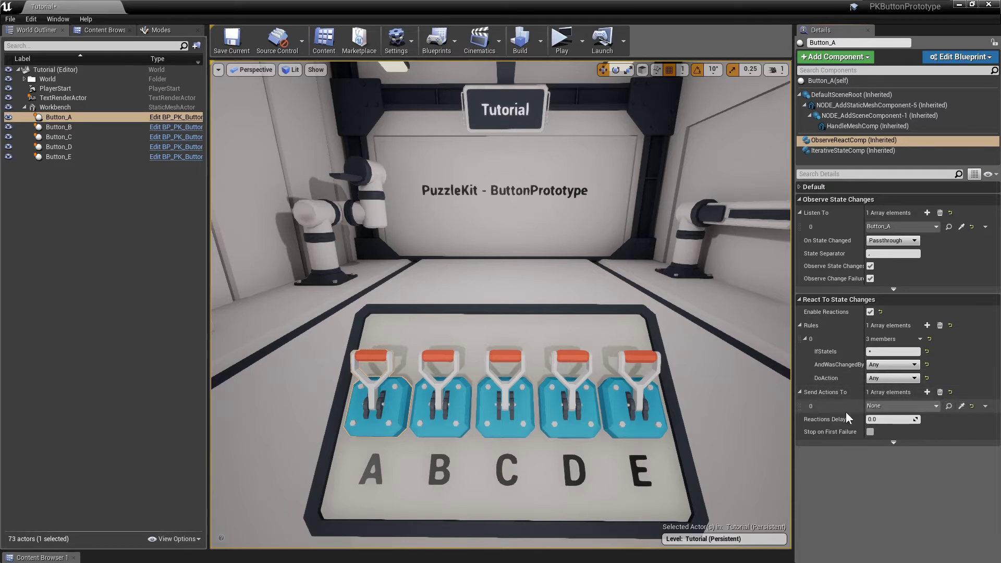
click(460, 403)
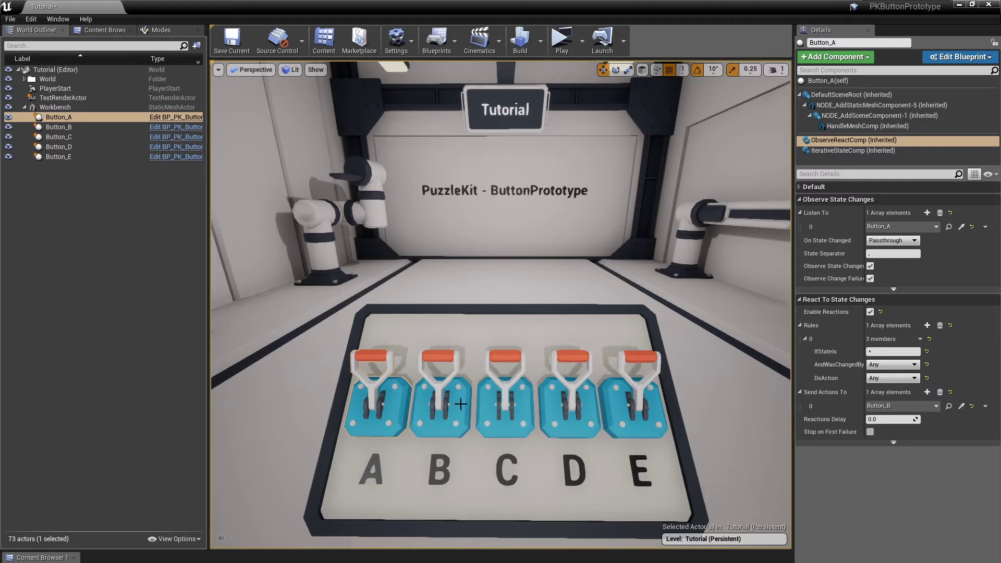
Add a Listen To entry in Button_B's ObserveReactComp and assign Button_B to it.
click(461, 404)
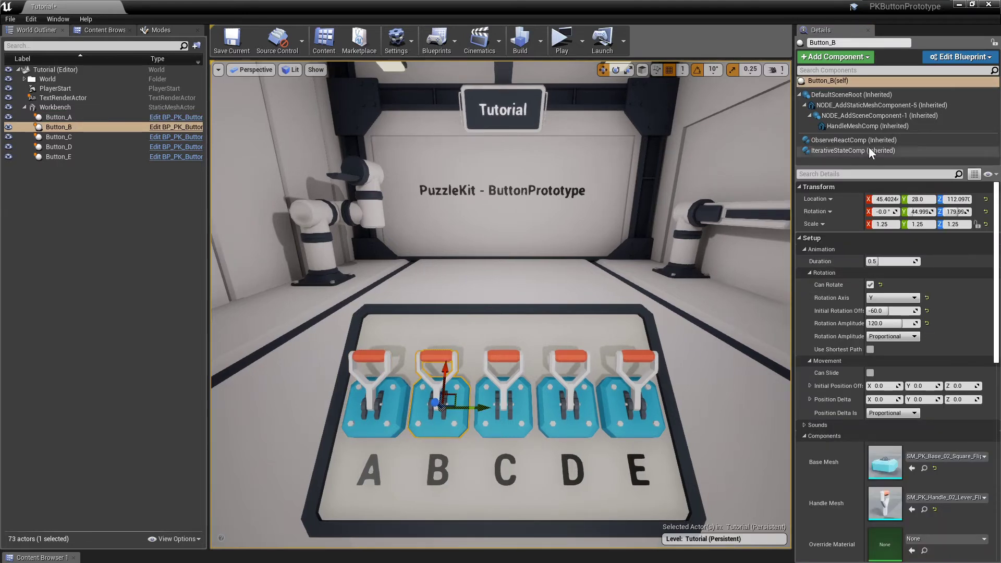
click(911, 140)
click(926, 213)
click(961, 227)
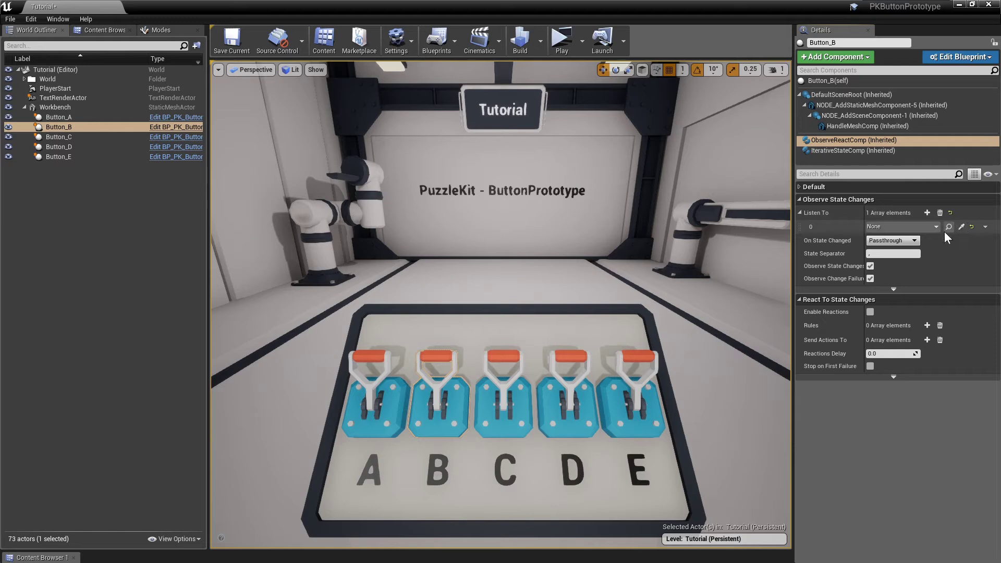
click(463, 409)
Enable reactions for Button_B, add one rule, and send its actions to Button_C.
click(869, 312)
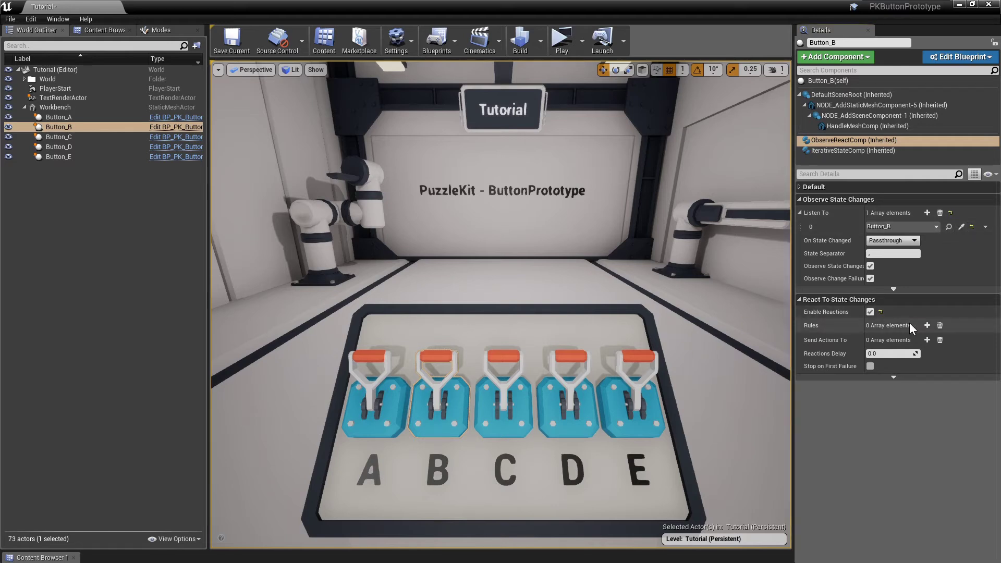
click(927, 325)
click(926, 353)
click(961, 366)
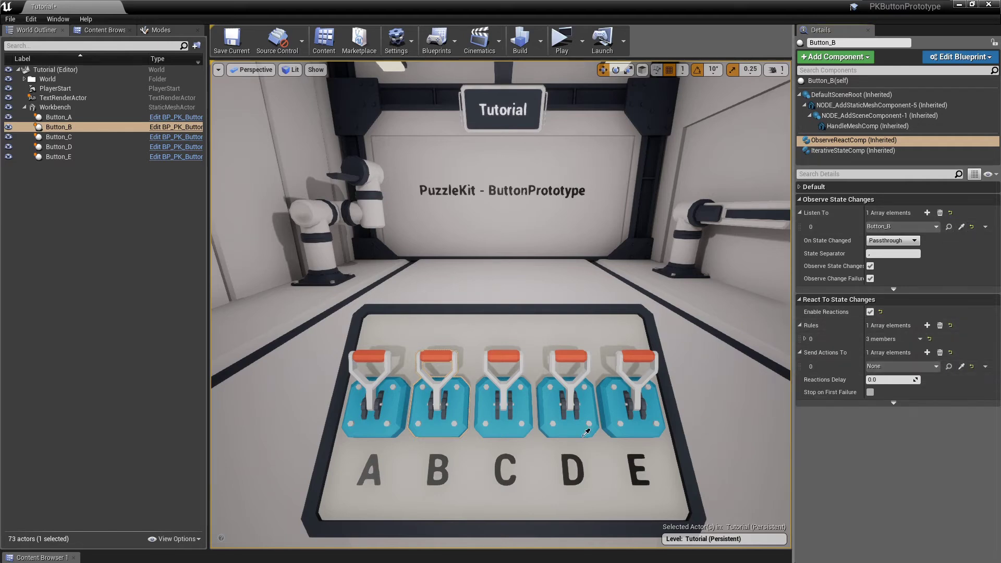
click(520, 435)
Make Button_C's ObserveReactComp listen to Button_C, and enable its reactions with one rule.
click(518, 425)
click(855, 151)
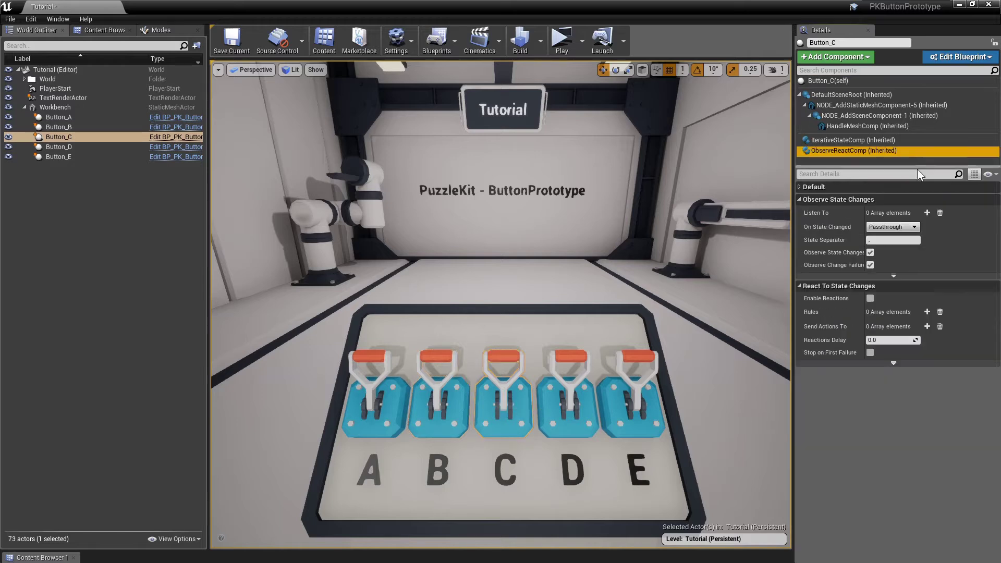
click(926, 213)
click(961, 227)
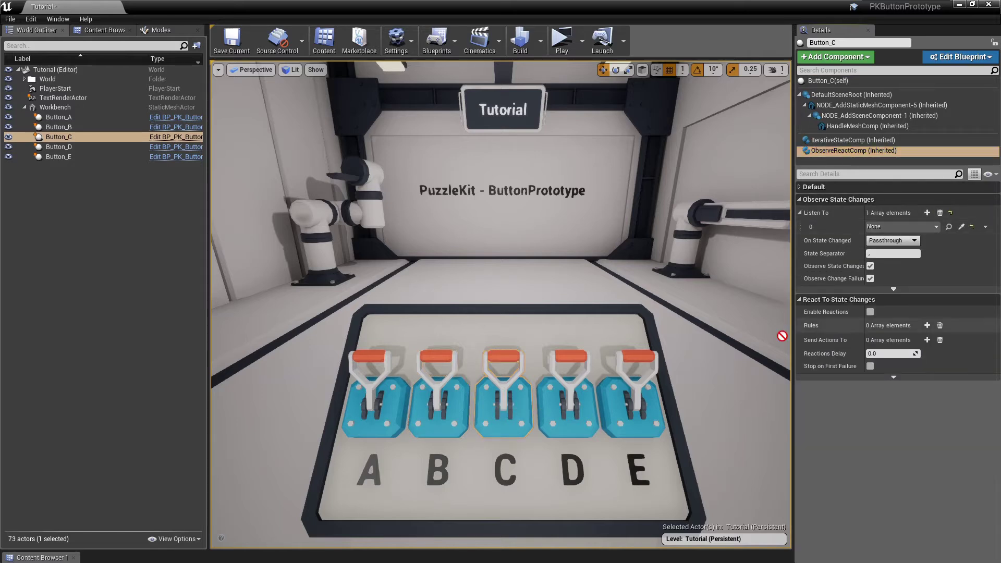
click(520, 417)
click(869, 312)
click(926, 325)
Add a Listen To entry in Button_D's ObserveReactComp and assign Button_D to it.
click(580, 421)
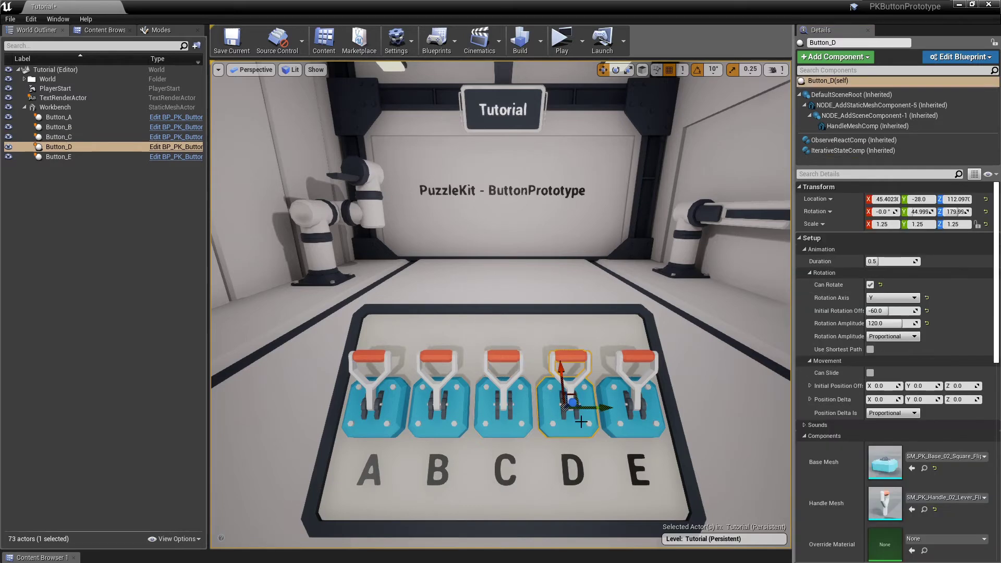
click(972, 144)
click(926, 212)
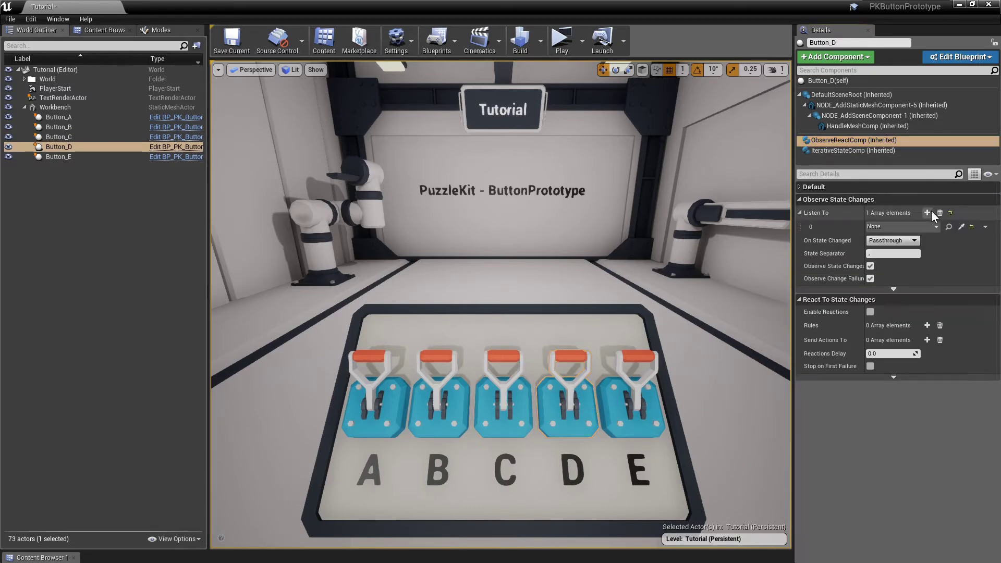
click(961, 226)
click(584, 401)
Enable reactions for Button_D, add one rule, and send its actions to Button_E.
click(869, 312)
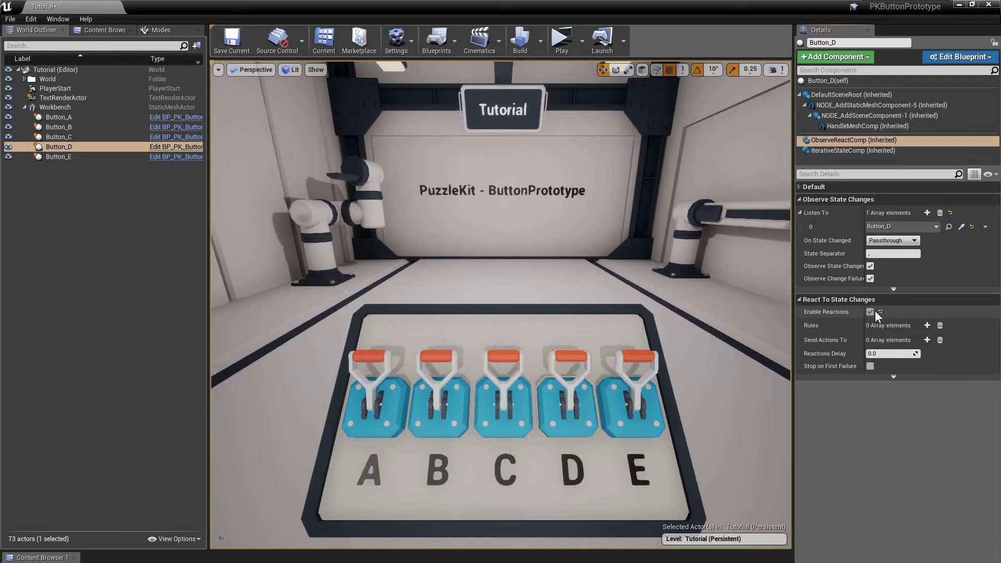
click(927, 325)
click(927, 352)
click(961, 366)
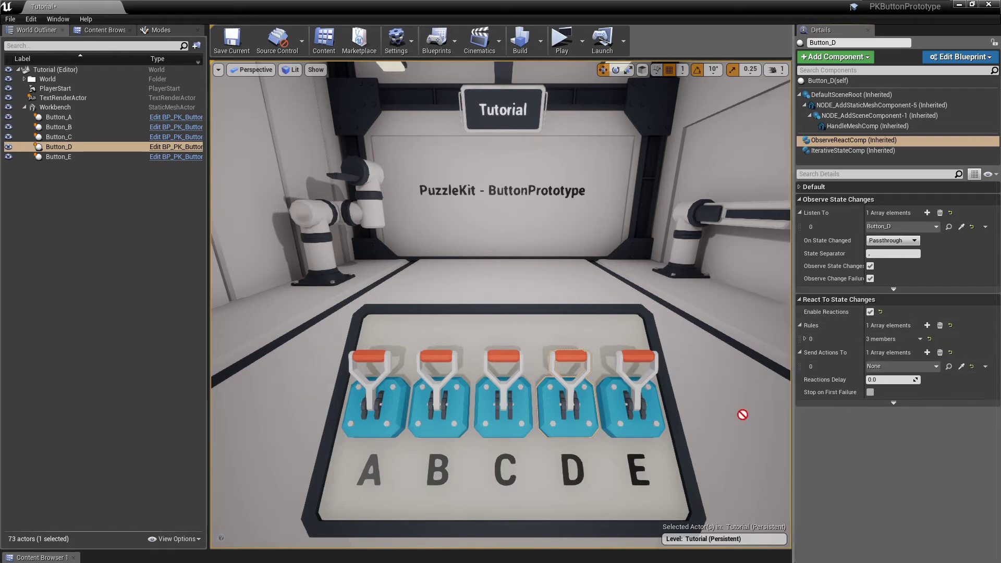
click(648, 422)
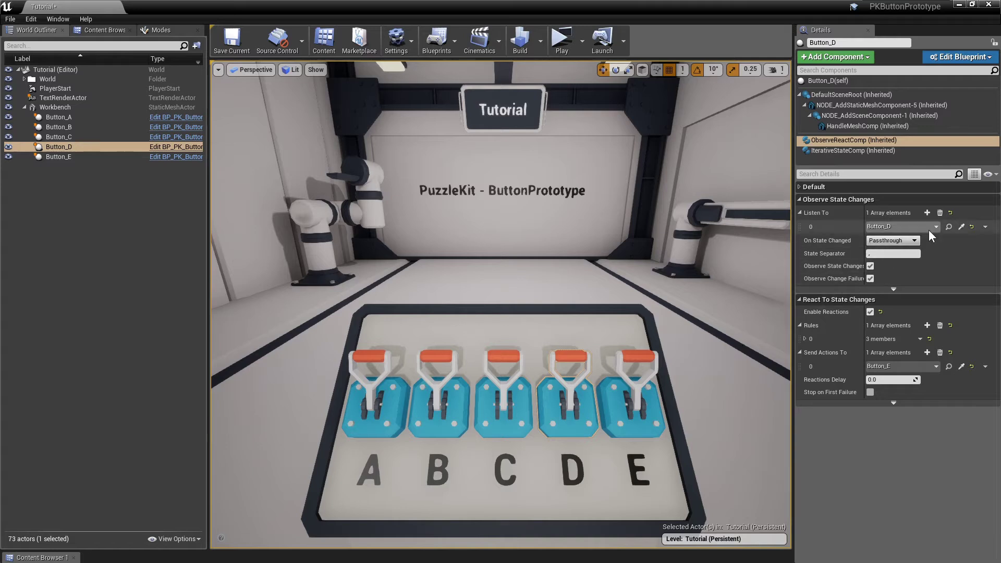
Clear Button_D's Listen To array and refill it with the Listen to Owner shortcut.
click(938, 214)
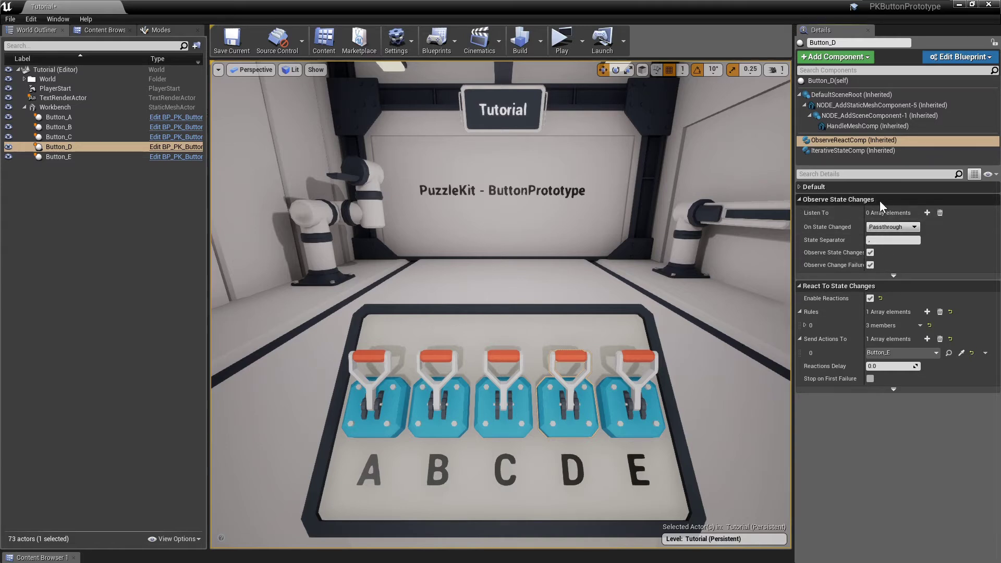
click(800, 187)
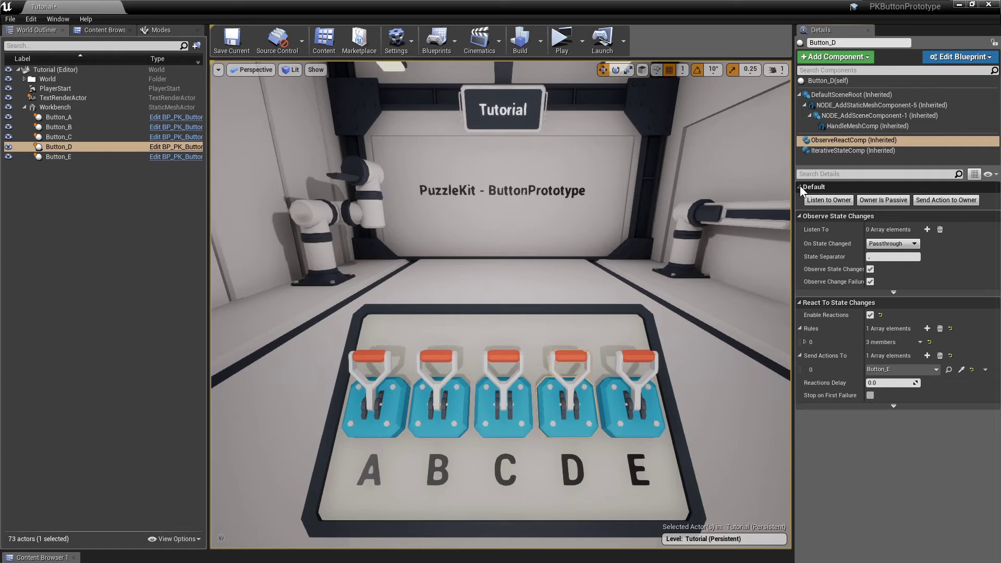
click(816, 201)
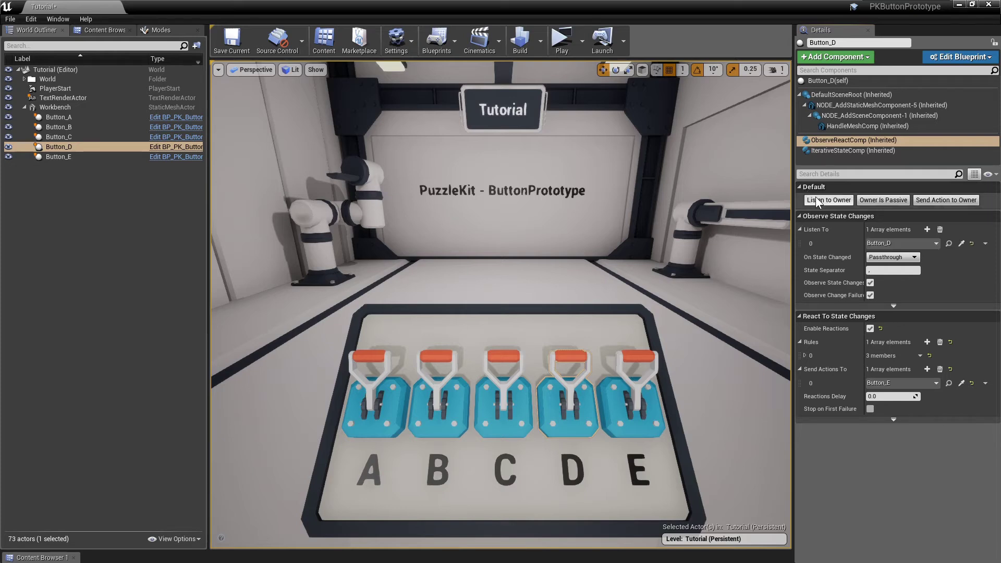
Playtest the level by toggling several levers along the row from A to D, and end the game preview.
click(800, 187)
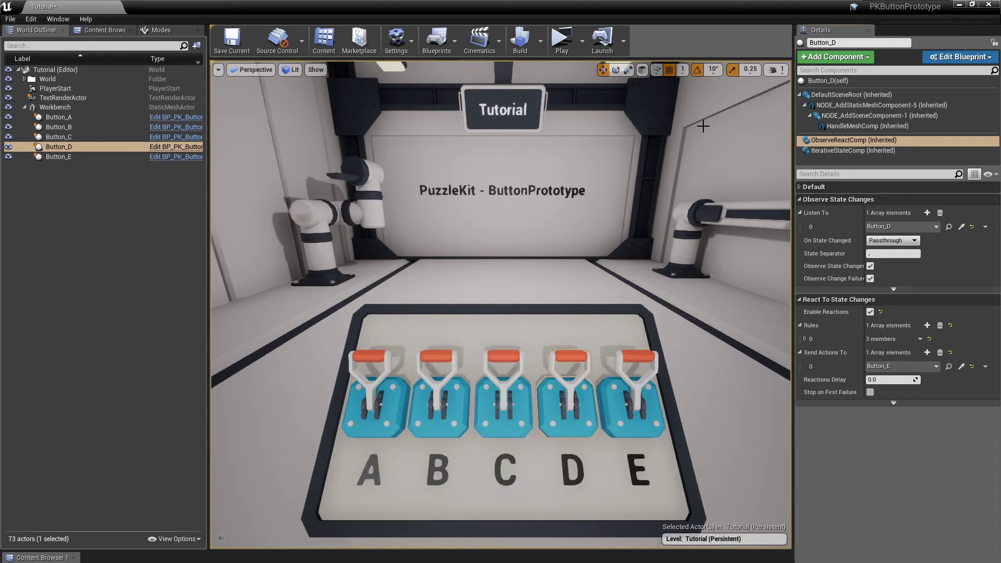
click(561, 41)
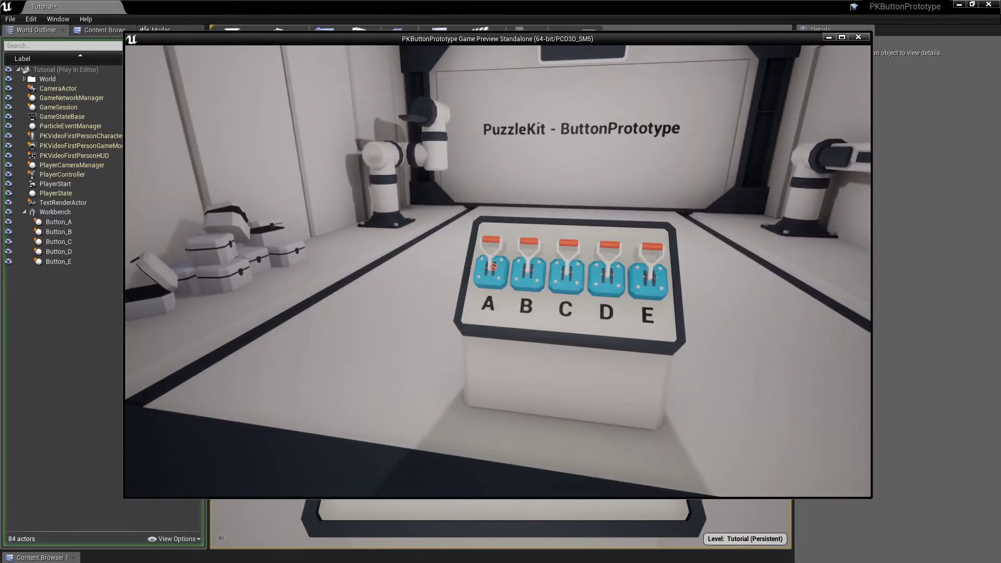
click(494, 266)
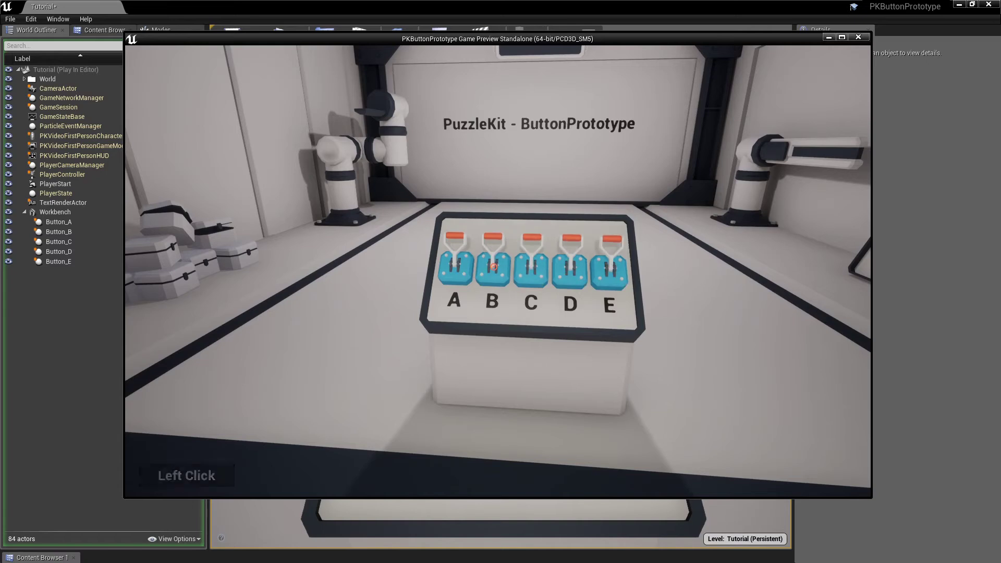
click(494, 267)
click(493, 266)
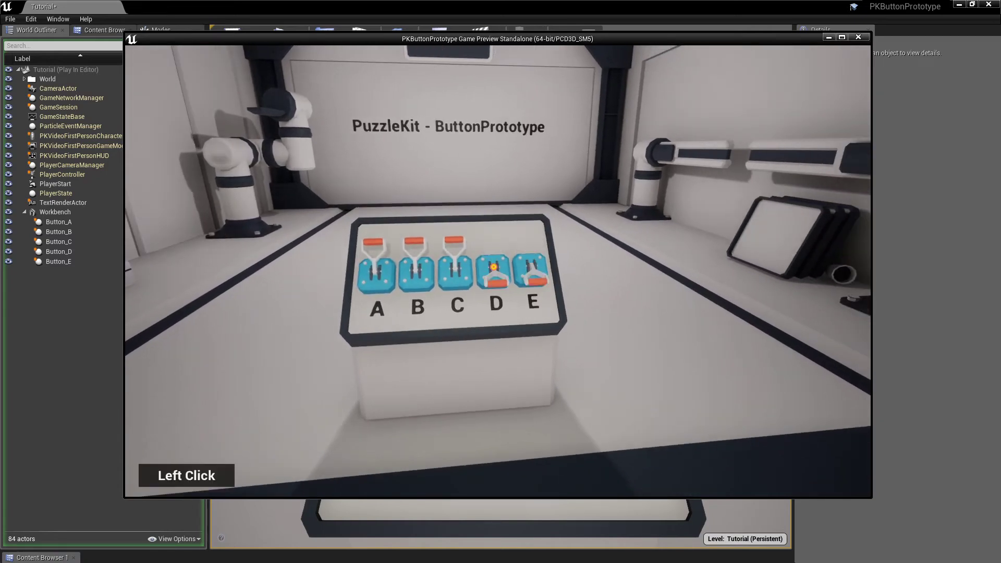
click(493, 267)
click(493, 267)
key(Escape)
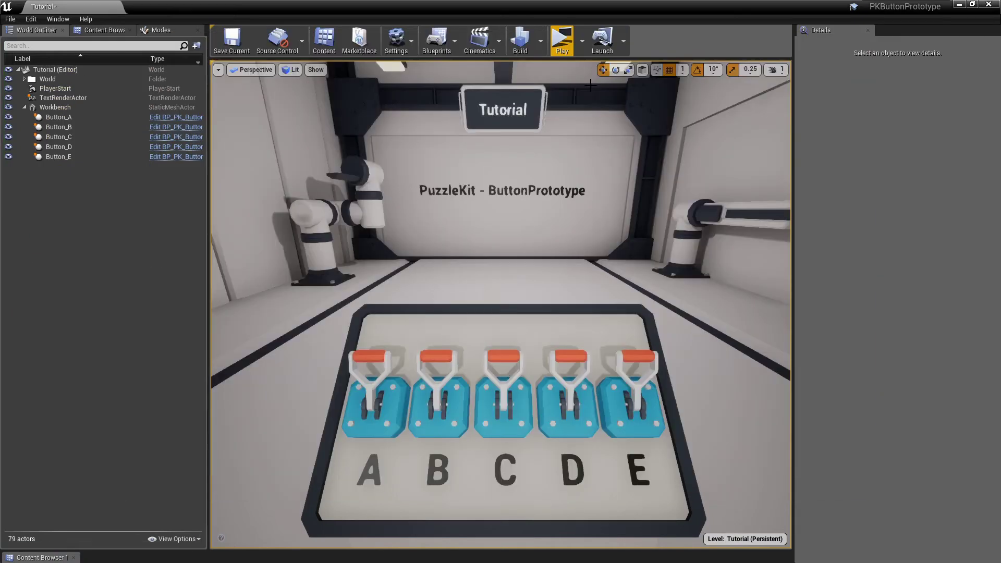
Set Max Propagation to 1 in Button_A's IterativeStateComp.
click(400, 399)
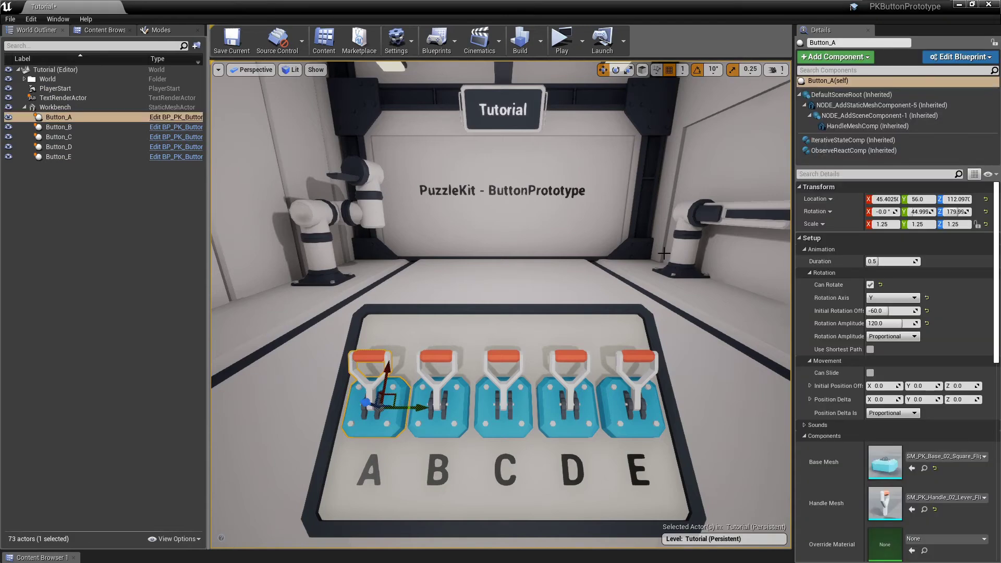
click(846, 141)
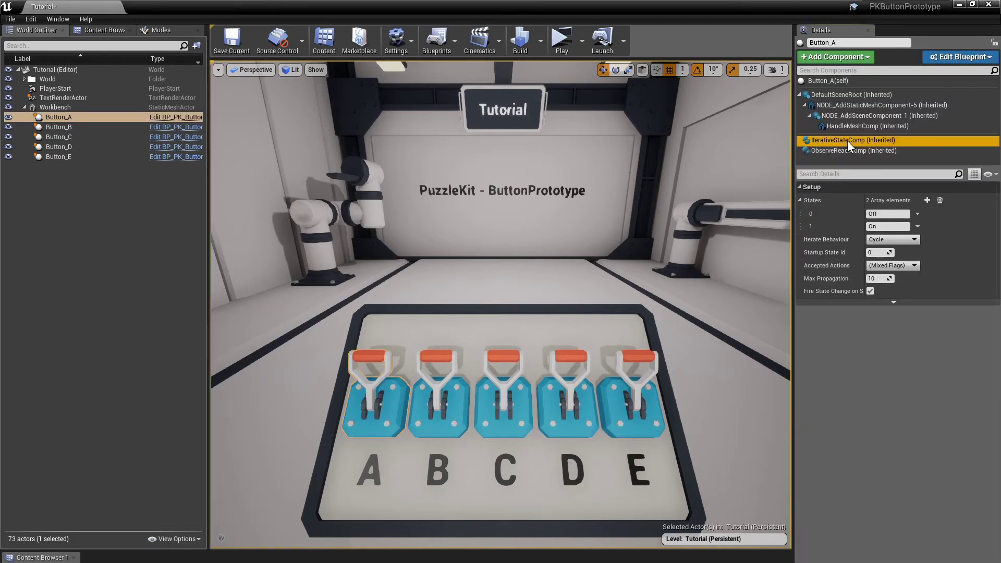
click(886, 278)
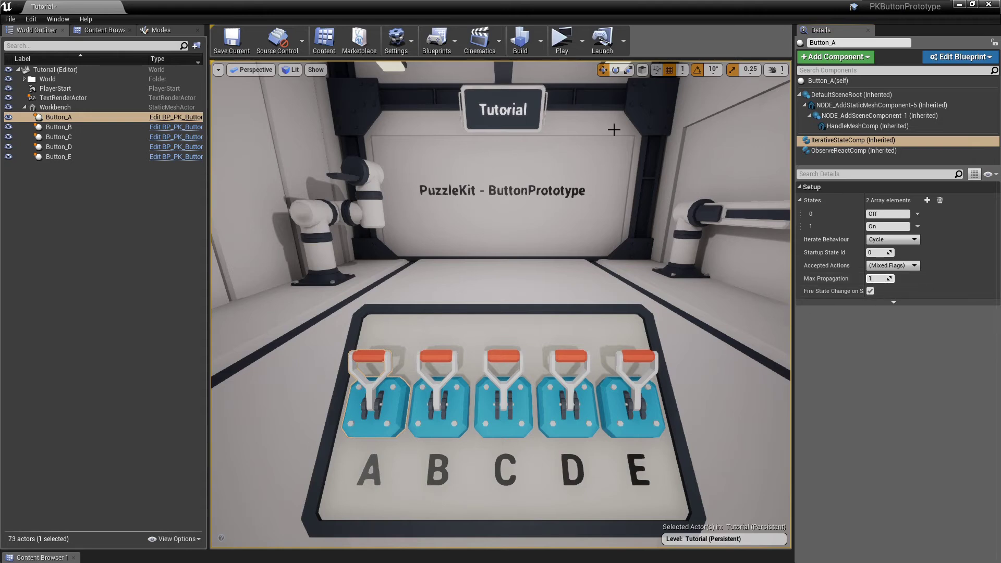
Playtest the level by walking up to the workbench and toggling lever A repeatedly, and end the preview.
click(560, 42)
key(w)
click(491, 267)
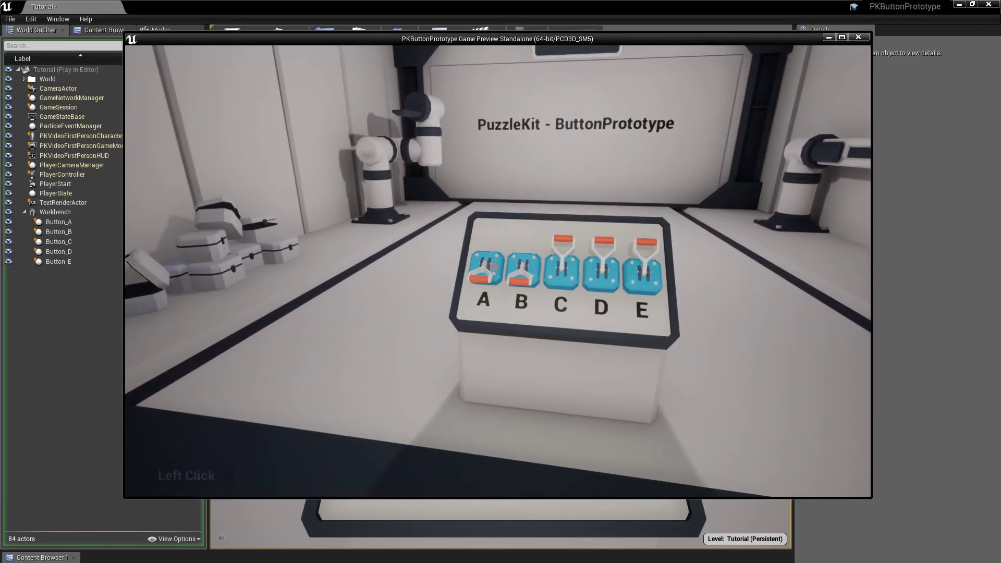
click(492, 267)
click(492, 267)
click(491, 267)
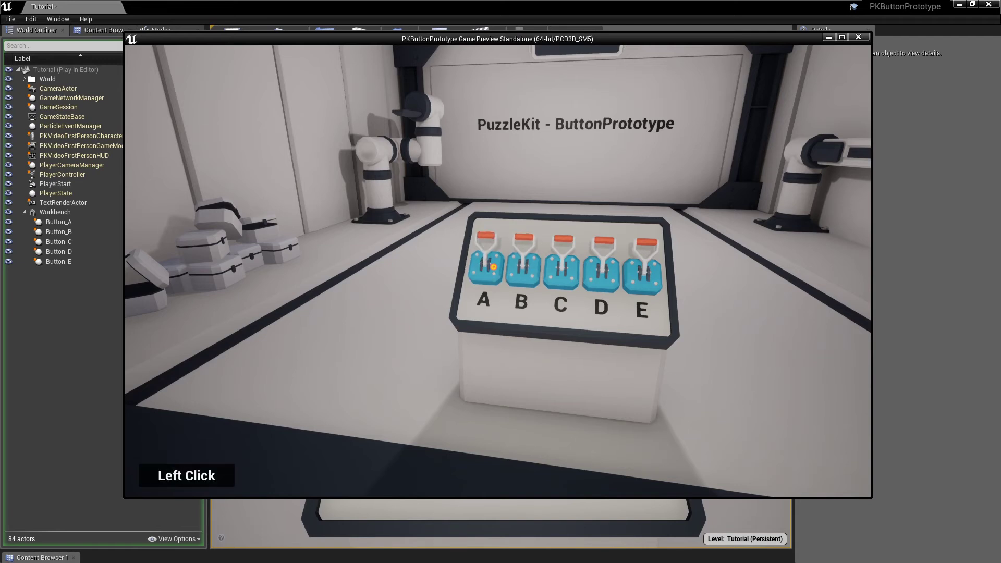
key(Escape)
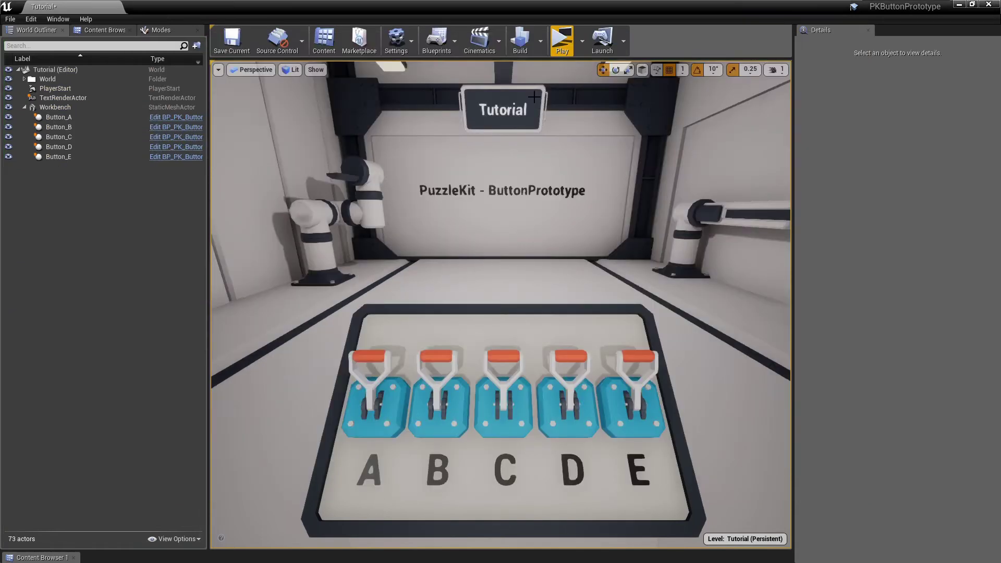
Set Max Propagation to 3 in Button_A's IterativeStateComp.
click(394, 386)
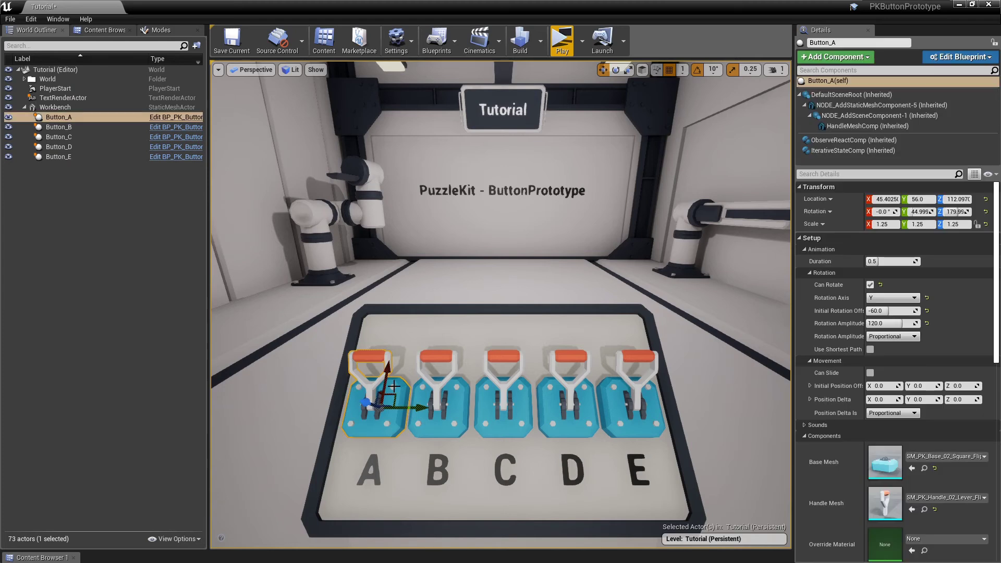
click(833, 152)
click(874, 278)
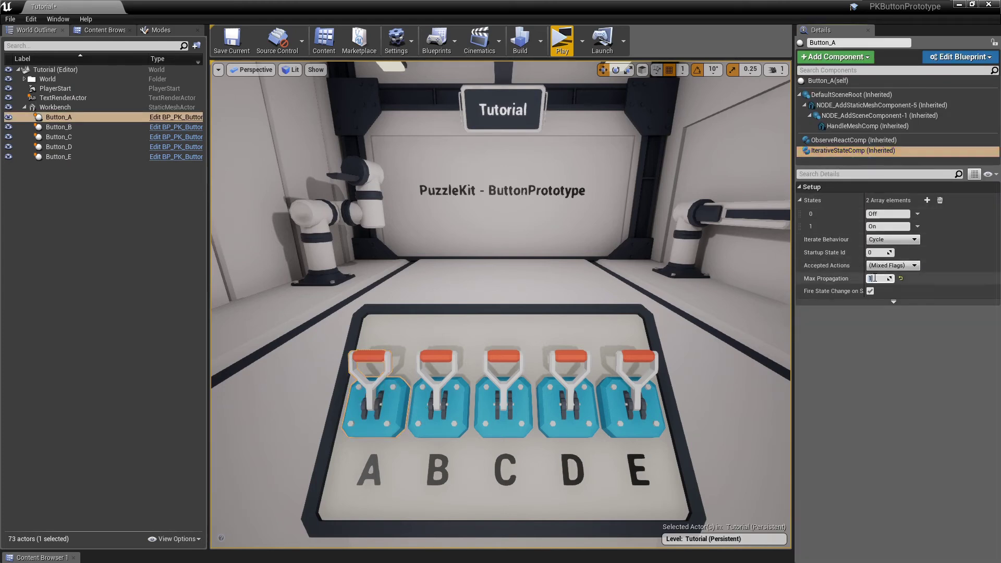
key(Return)
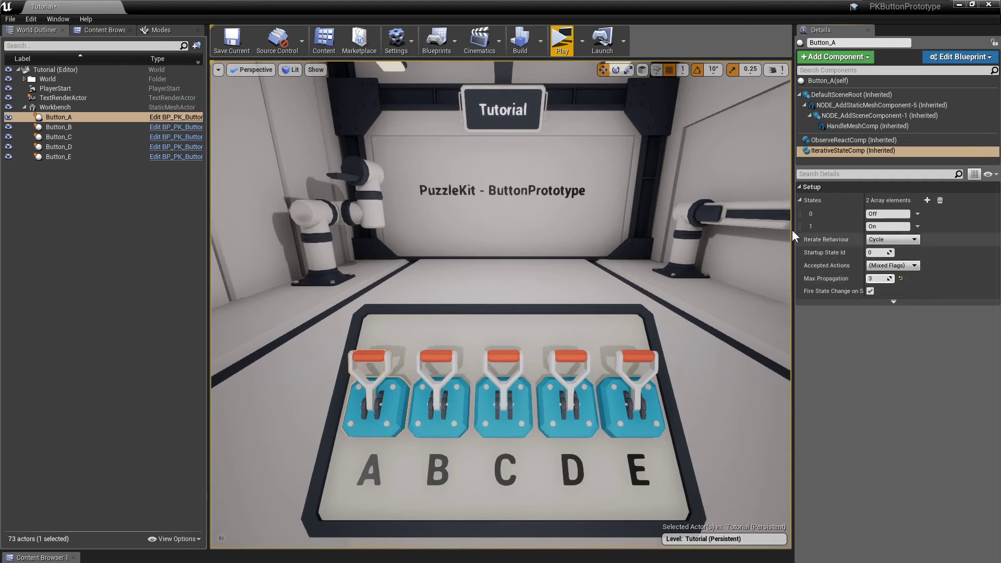
Run the game preview, toggle lever A several times to test the propagation limit of 3, and exit.
click(566, 47)
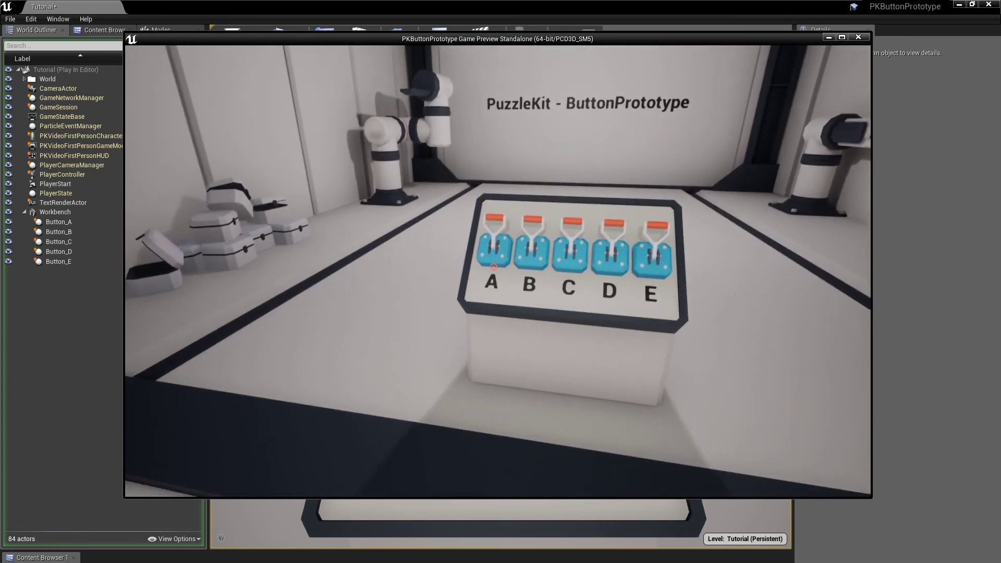
click(493, 267)
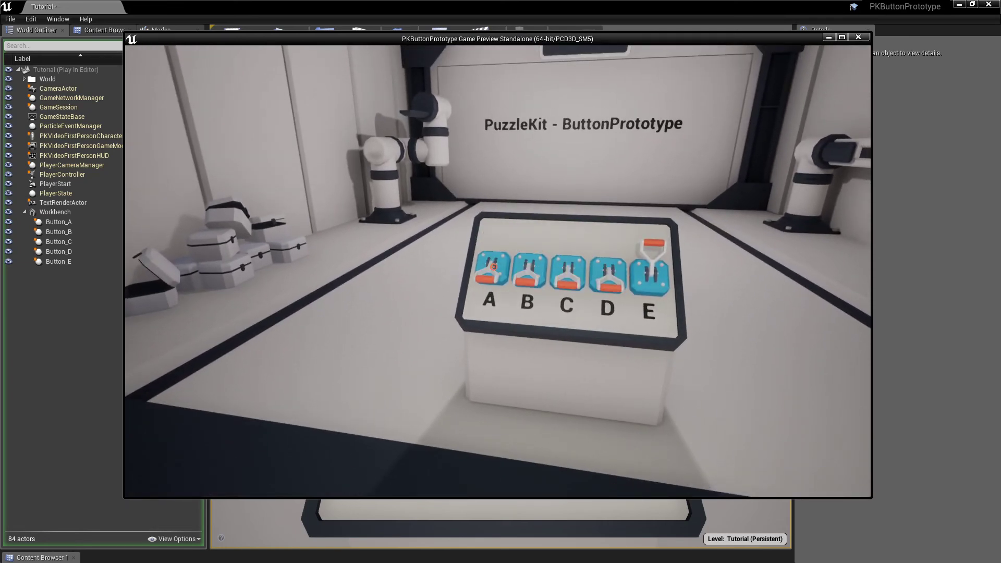
click(493, 267)
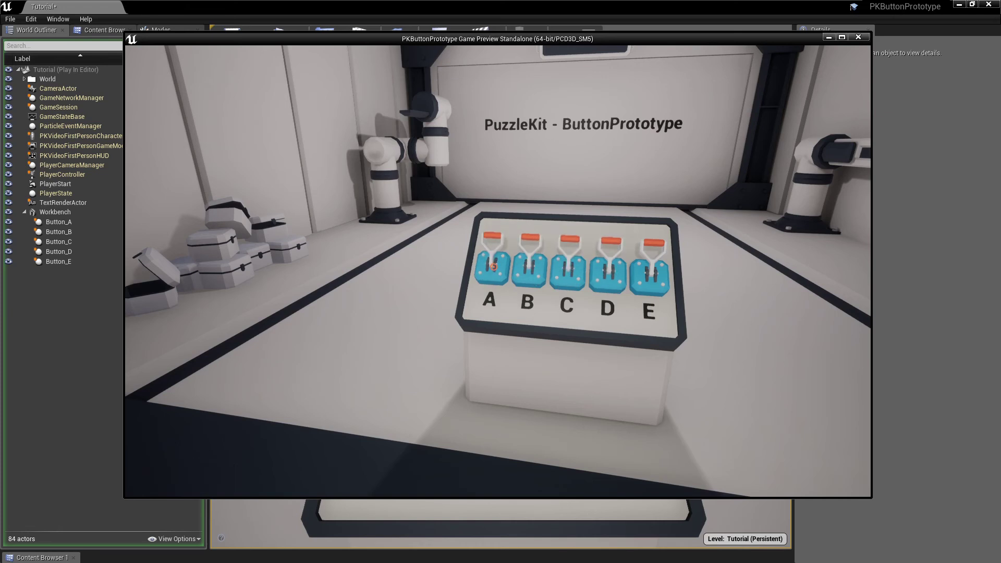
click(492, 267)
click(492, 266)
key(Escape)
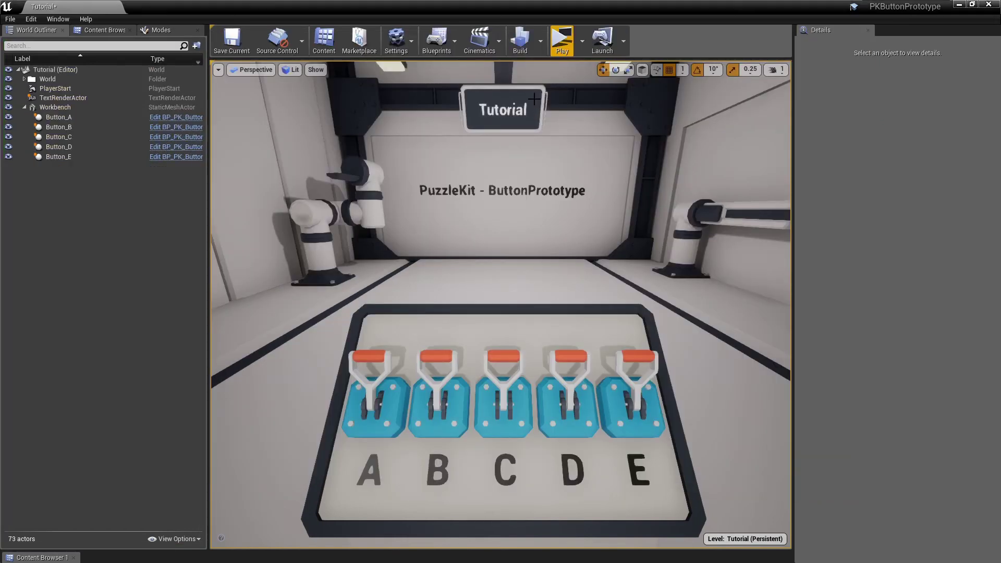
Expand the advanced reaction settings of Button_B's ObserveReactComp and set Propagation Cost to 0.
click(452, 388)
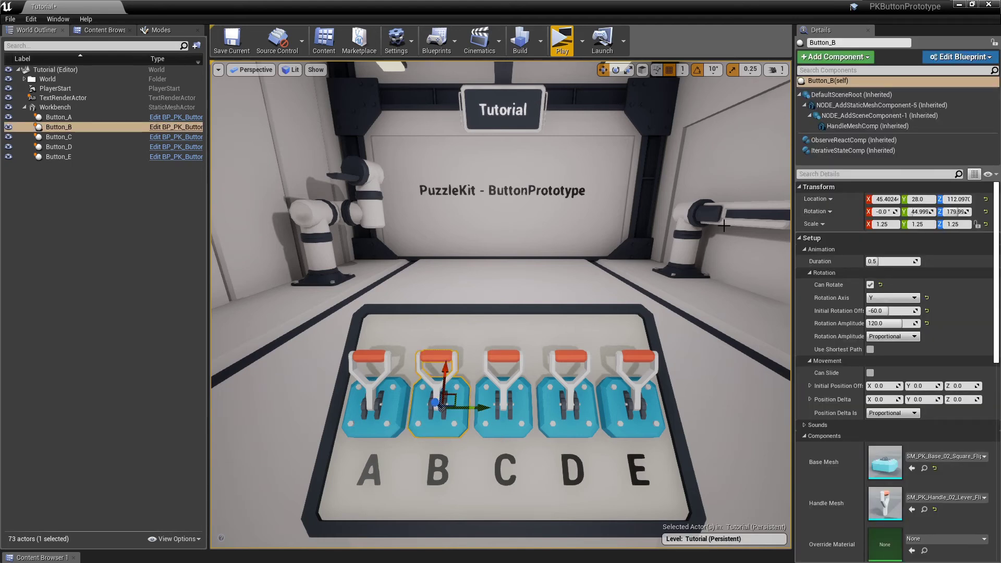
click(841, 140)
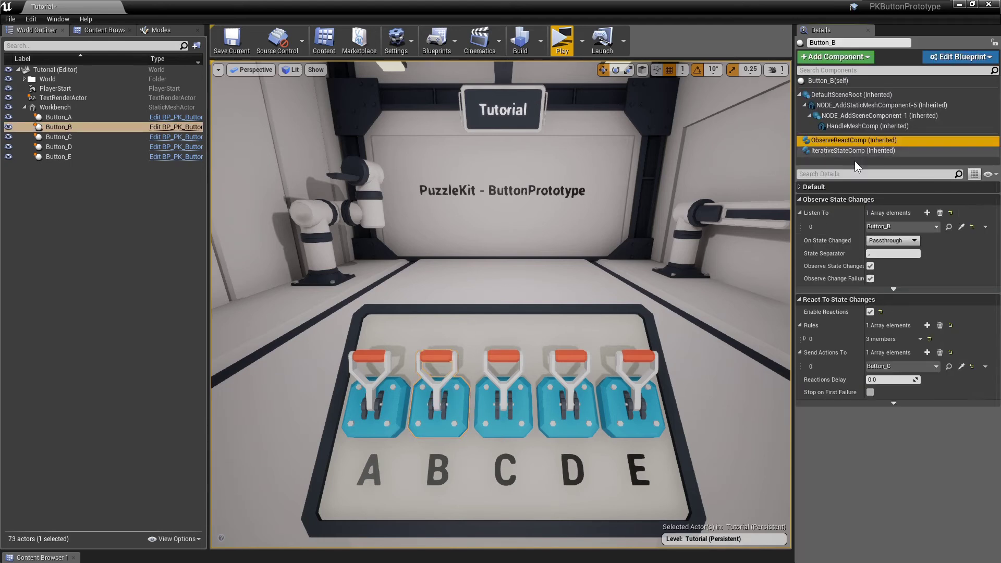
click(891, 402)
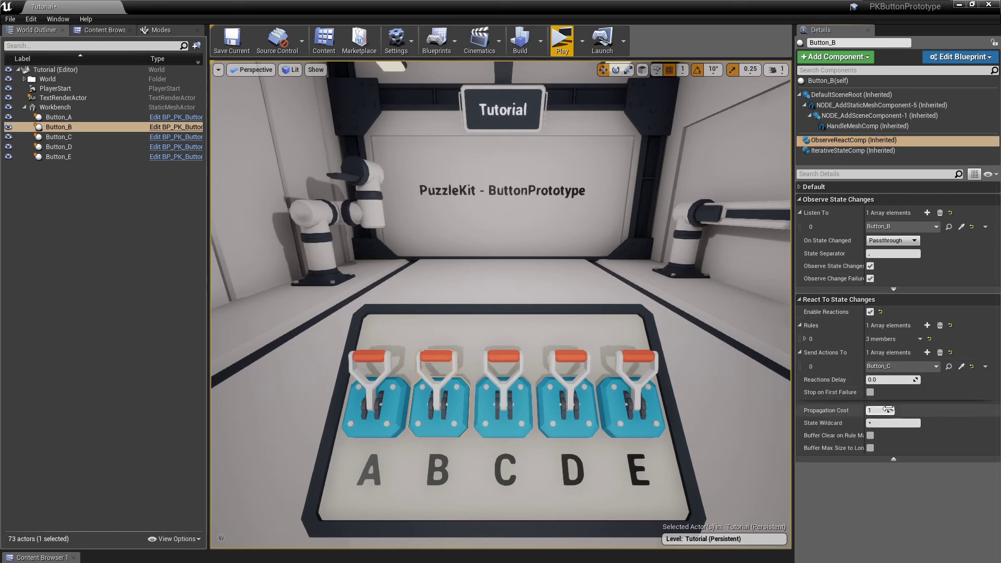
click(886, 410)
Playtest the chain with Button_B's zero propagation cost by toggling lever A on and off, and end the preview.
click(562, 42)
key(w)
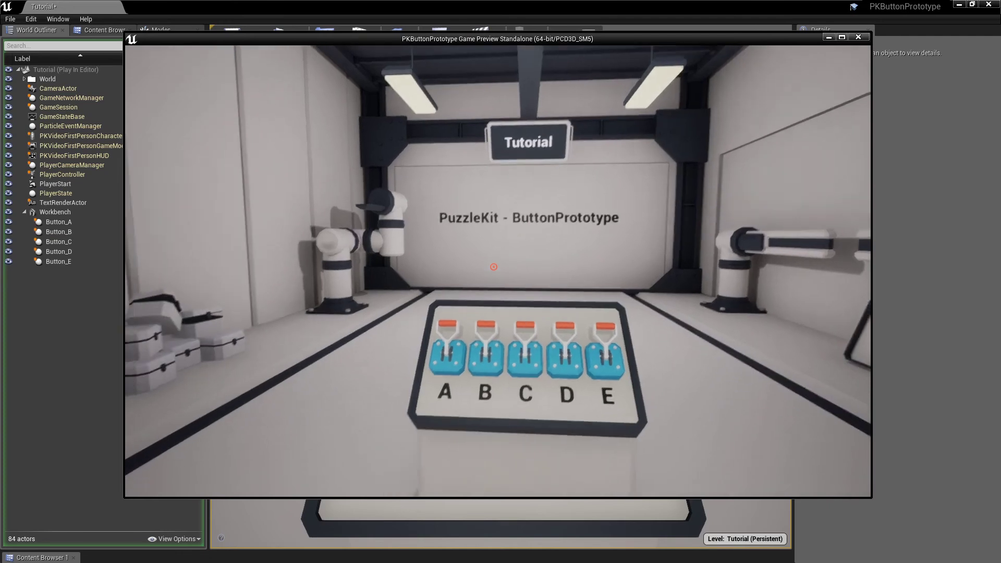
click(493, 267)
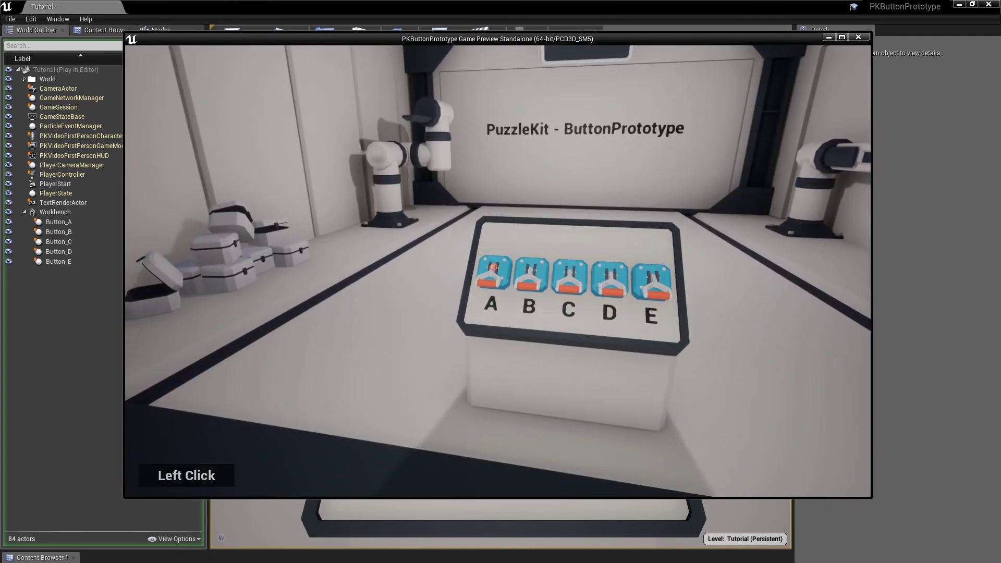
click(493, 267)
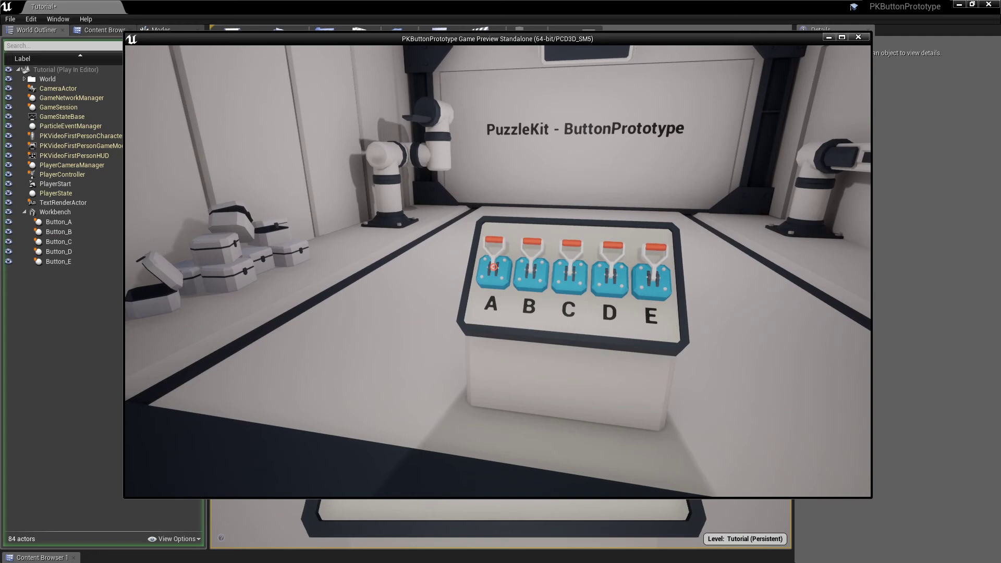
key(Escape)
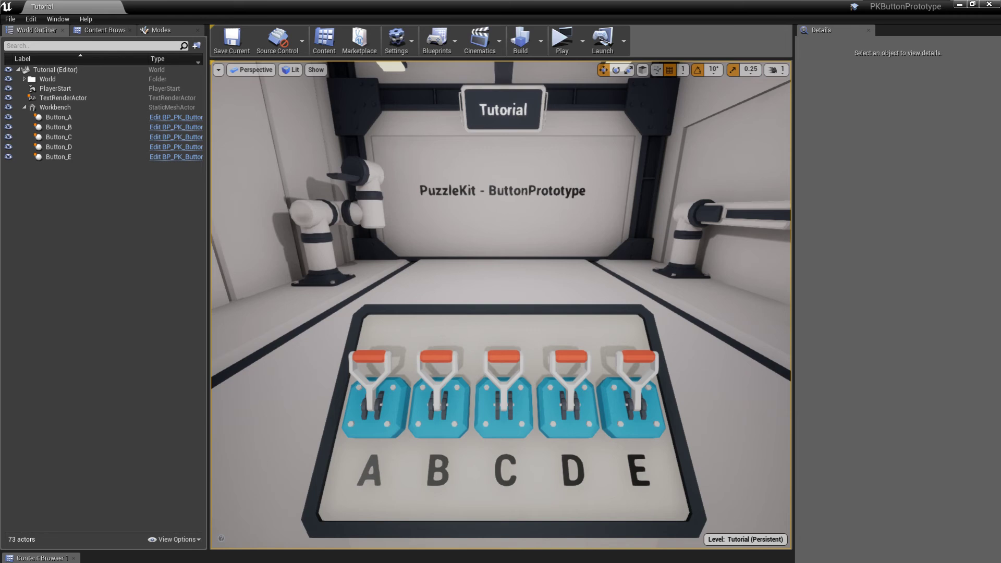
Set Propagation Cost to 2 in Button_B's ObserveReactComp and playtest the chain by toggling lever A.
click(450, 424)
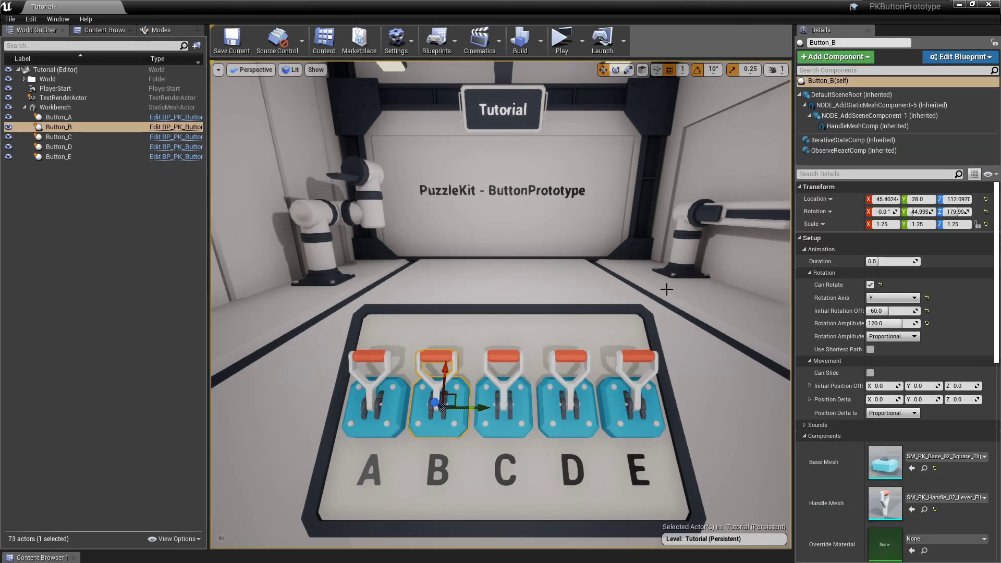
click(859, 151)
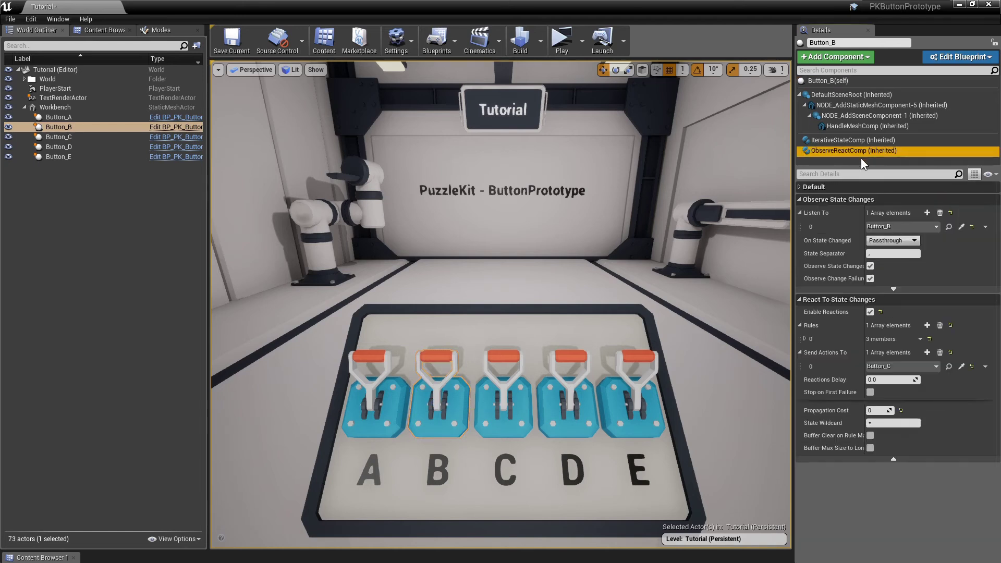
click(883, 410)
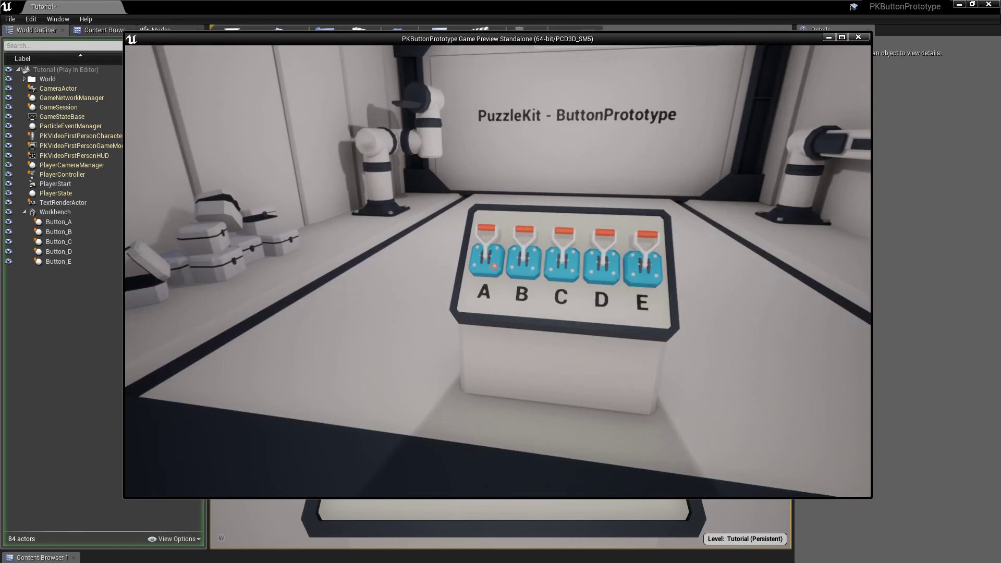
click(490, 258)
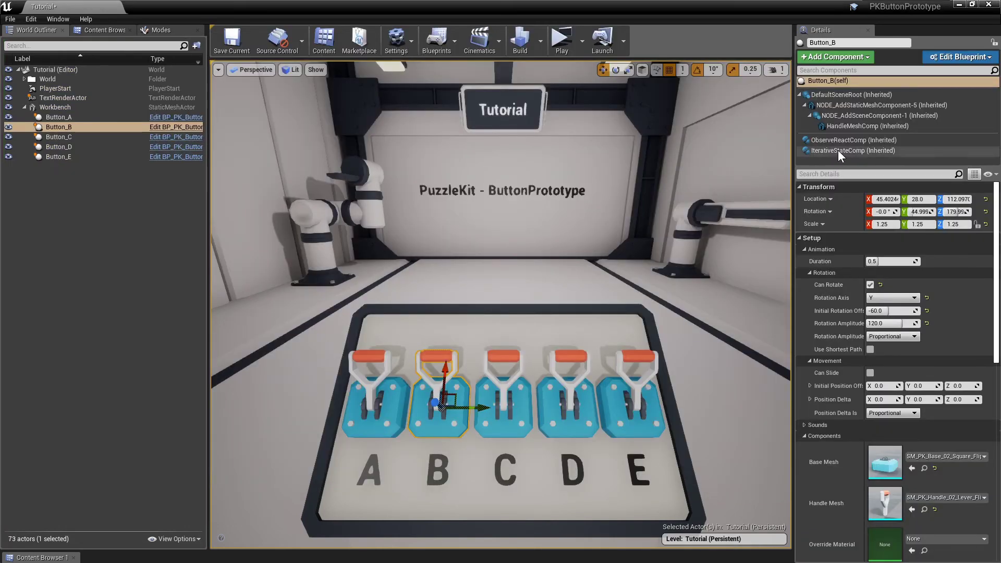
Set Button_B's Propagation Cost to 99 in its ObserveReactComp and test lever A in the game preview.
click(846, 143)
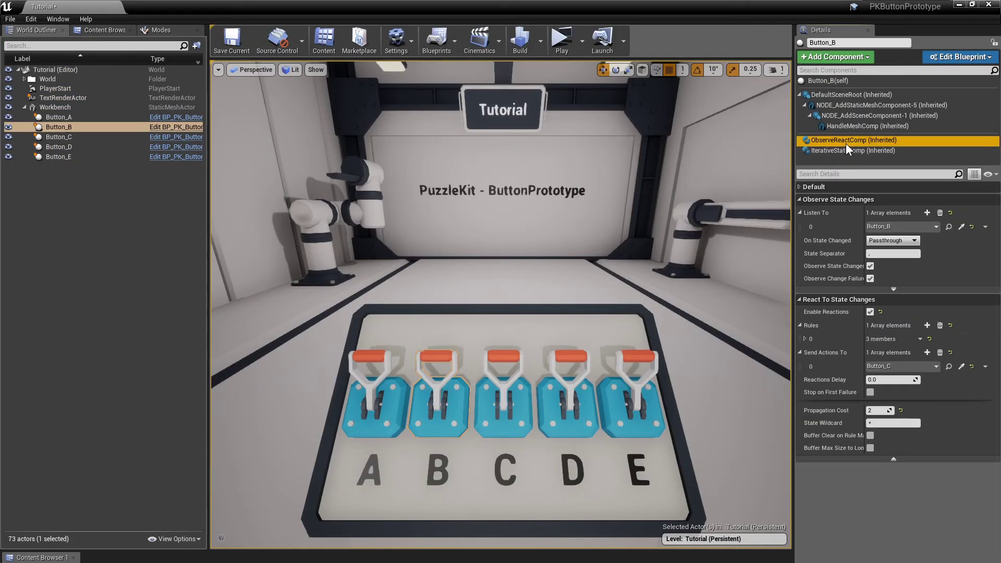
click(880, 410)
text(99)
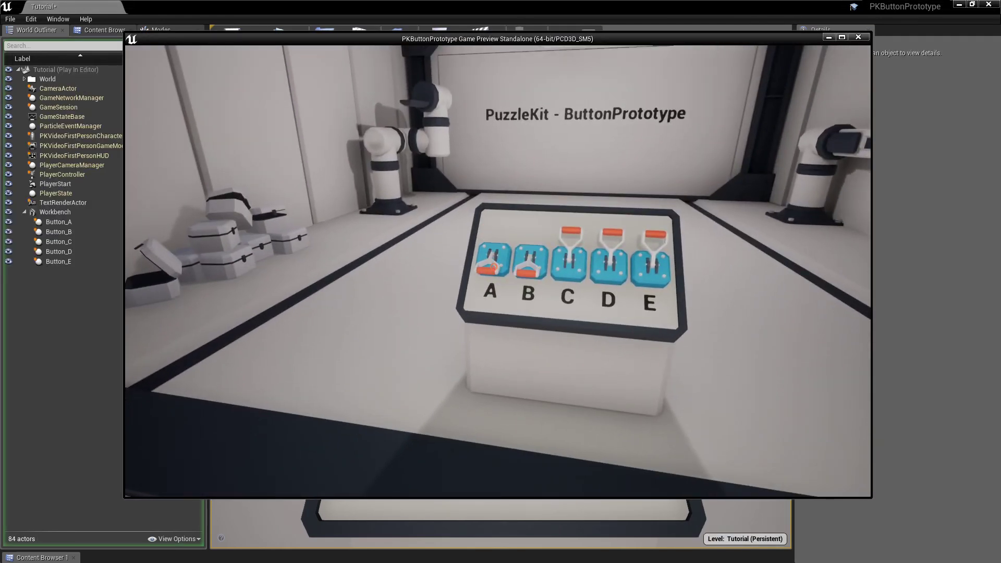
click(493, 267)
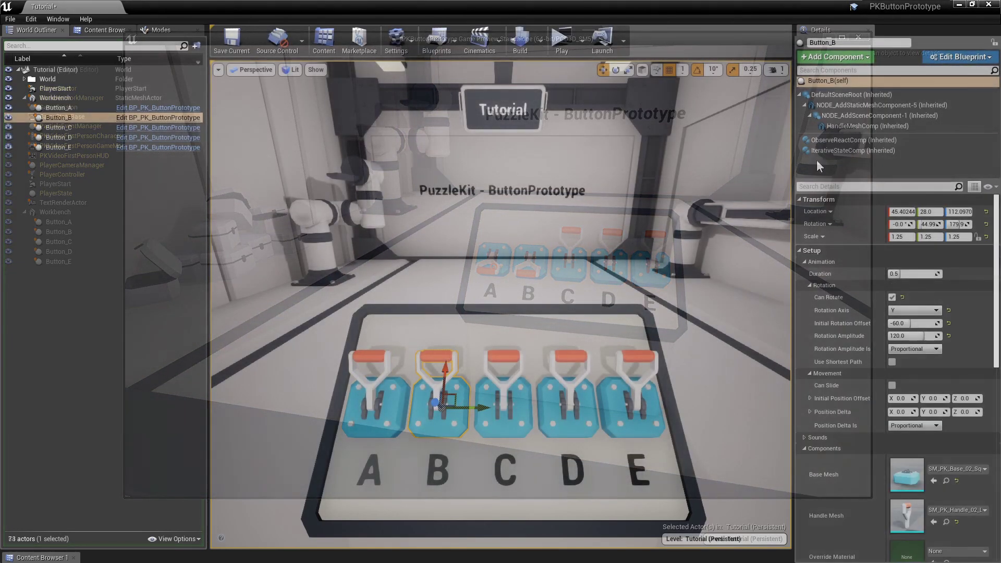
Set Reactions Delay to 0.05 in Button_A's ObserveReactComp.
click(384, 409)
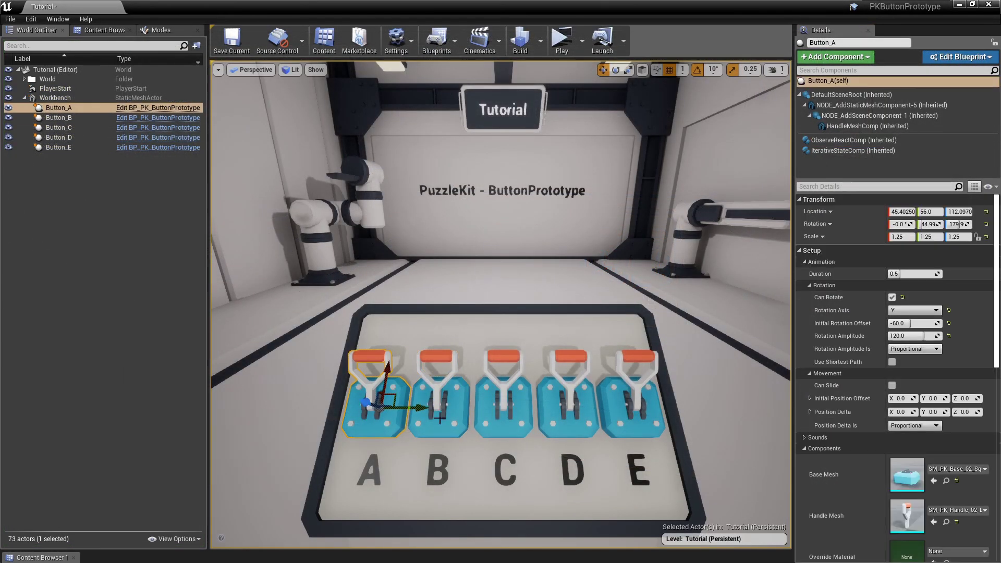
click(853, 140)
click(907, 392)
text(0.05)
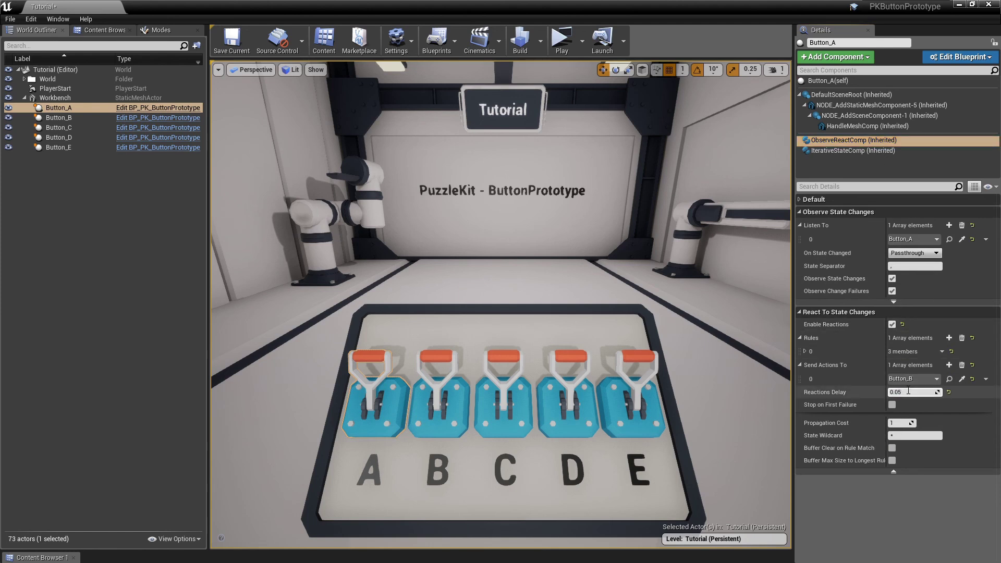
Set a Reactions Delay in the ObserveReactComp of Button_B, Button_C and Button_D.
click(433, 414)
click(854, 150)
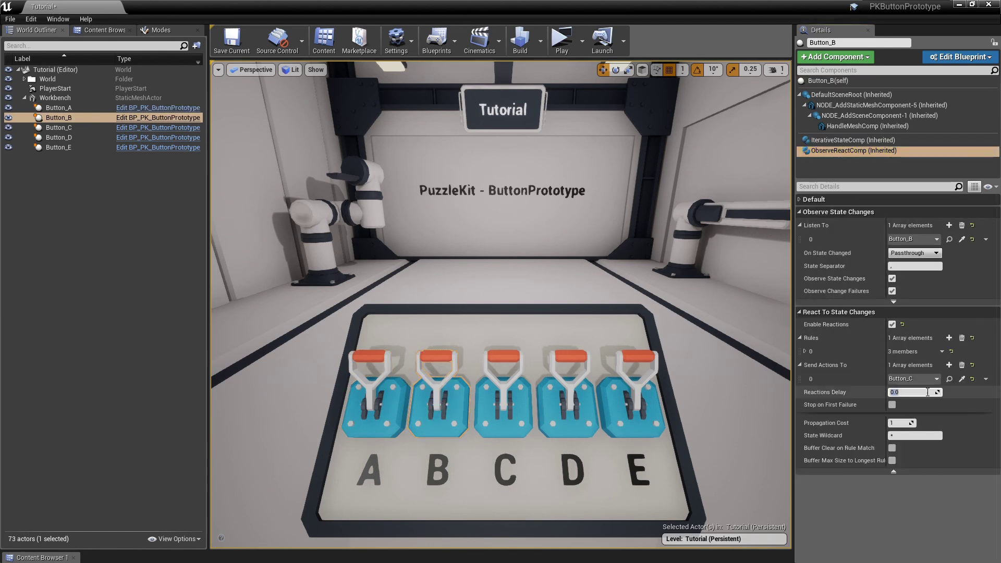
click(509, 402)
click(853, 150)
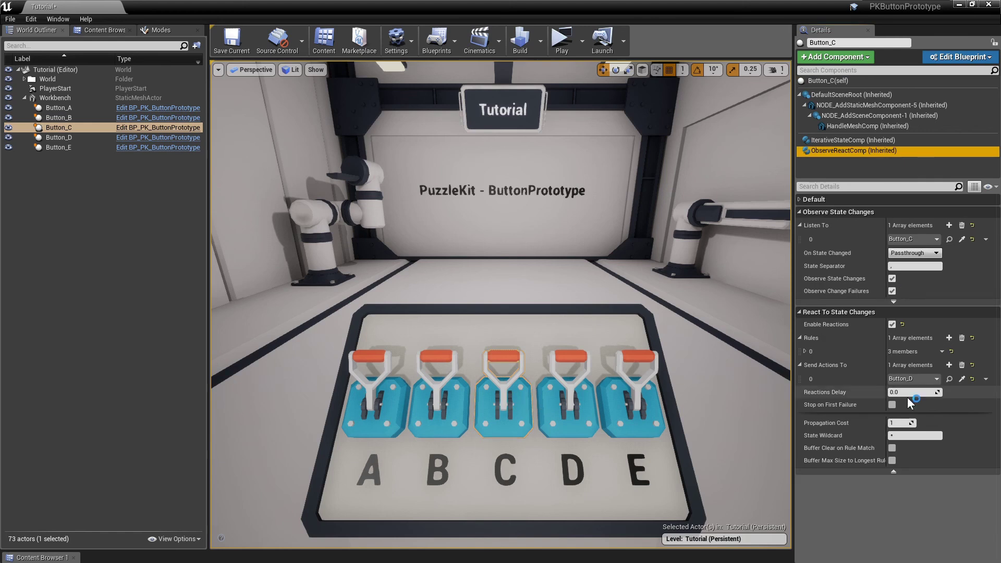
click(570, 404)
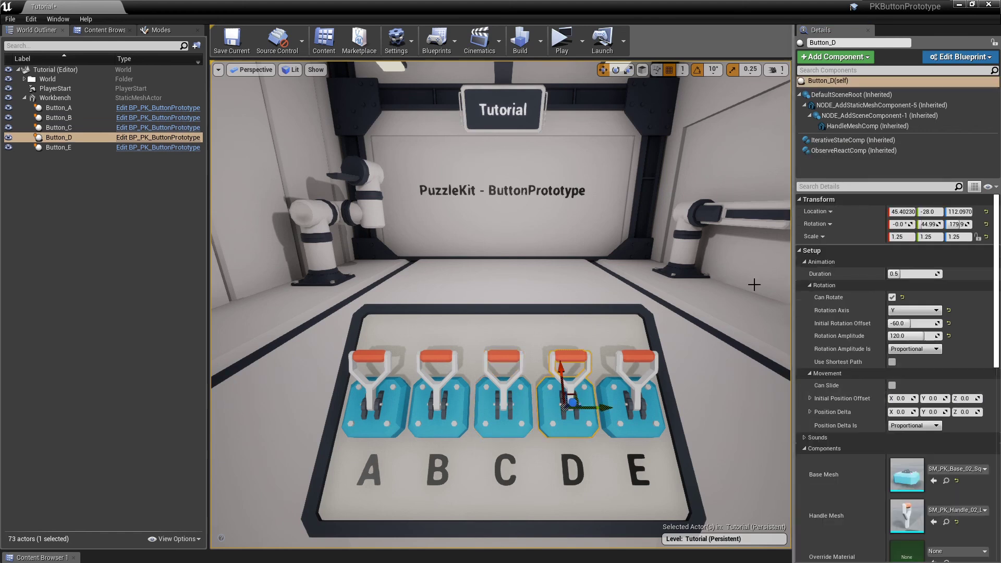
click(853, 151)
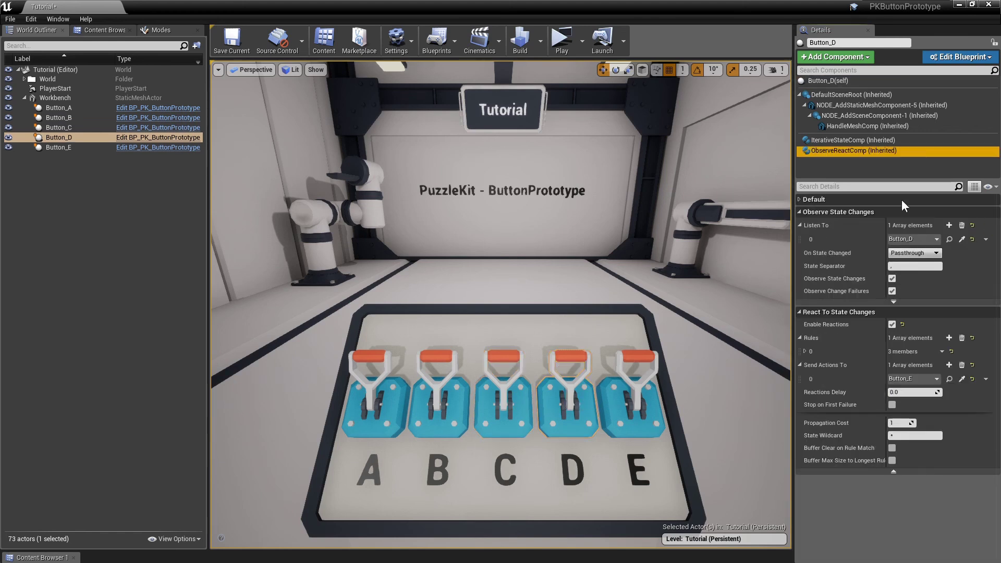
Launch the game preview and toggle lever A repeatedly to test the delayed chain reaction.
click(561, 42)
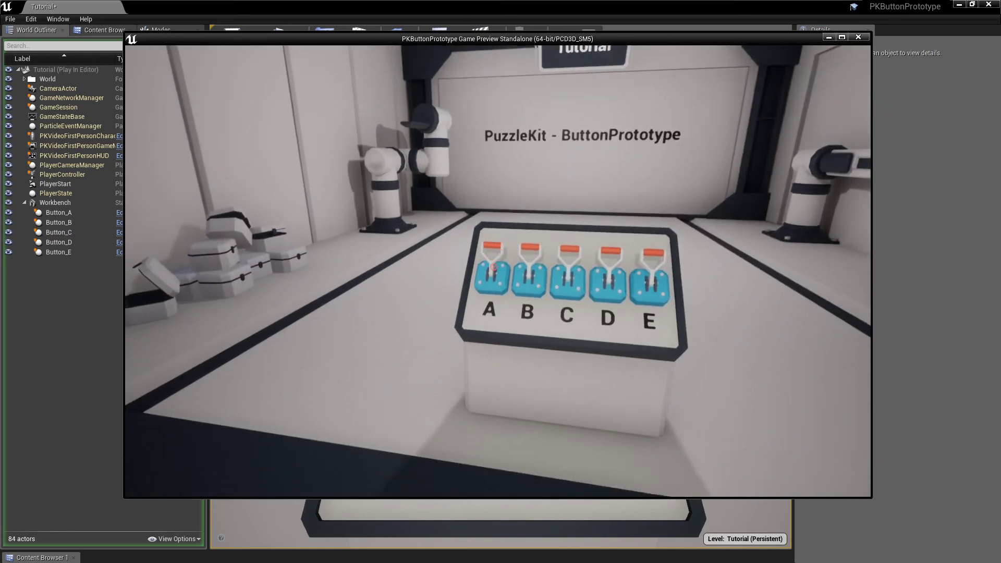
click(494, 267)
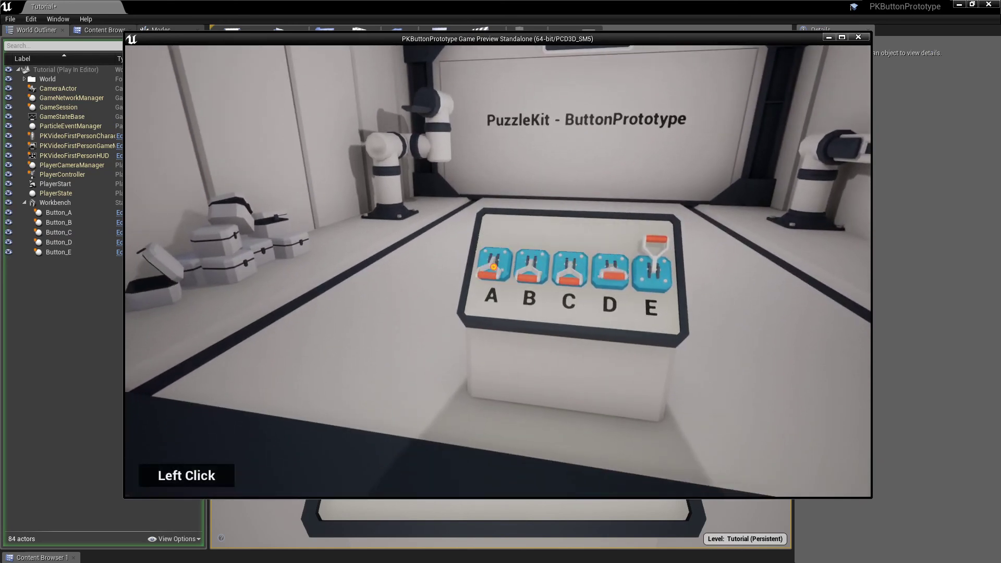
click(494, 267)
click(494, 266)
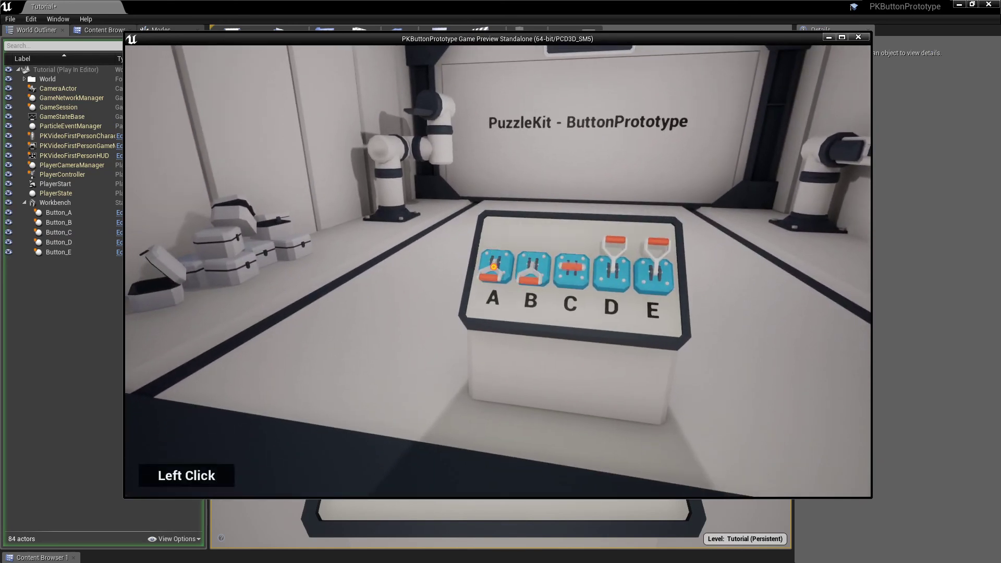
Toggle the levers further along the row one after another to test the delayed chain from different starting points.
click(493, 267)
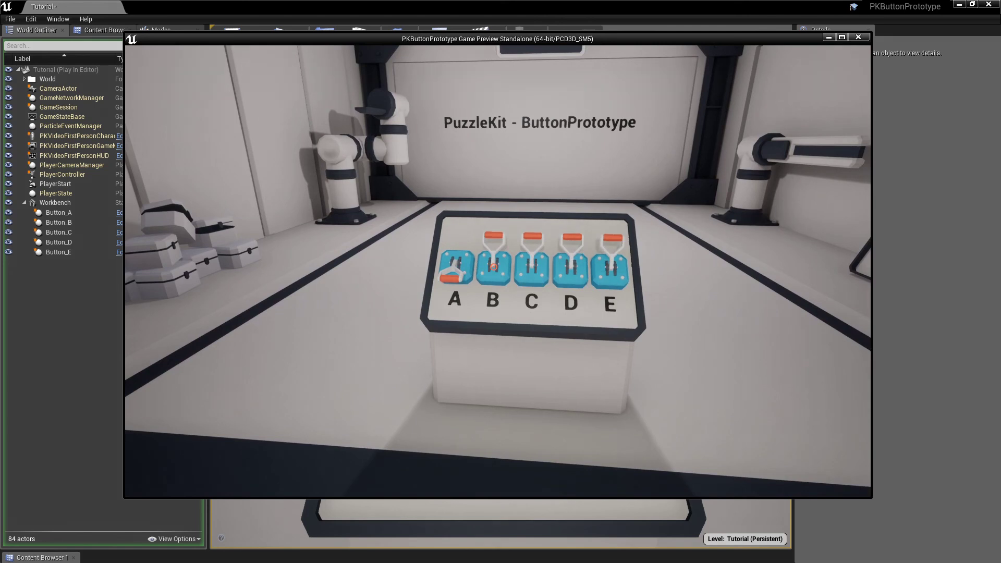
click(493, 267)
click(494, 267)
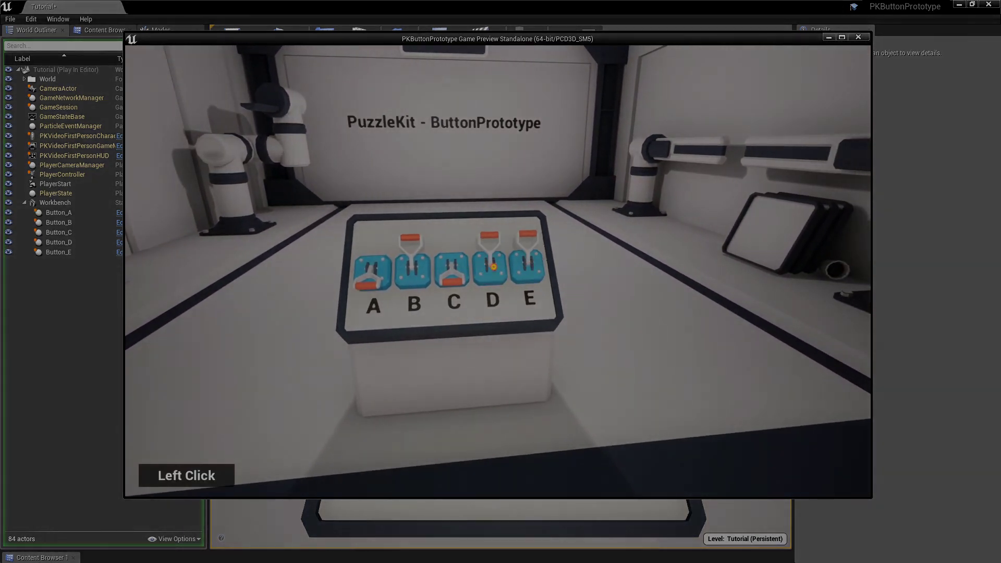
click(493, 267)
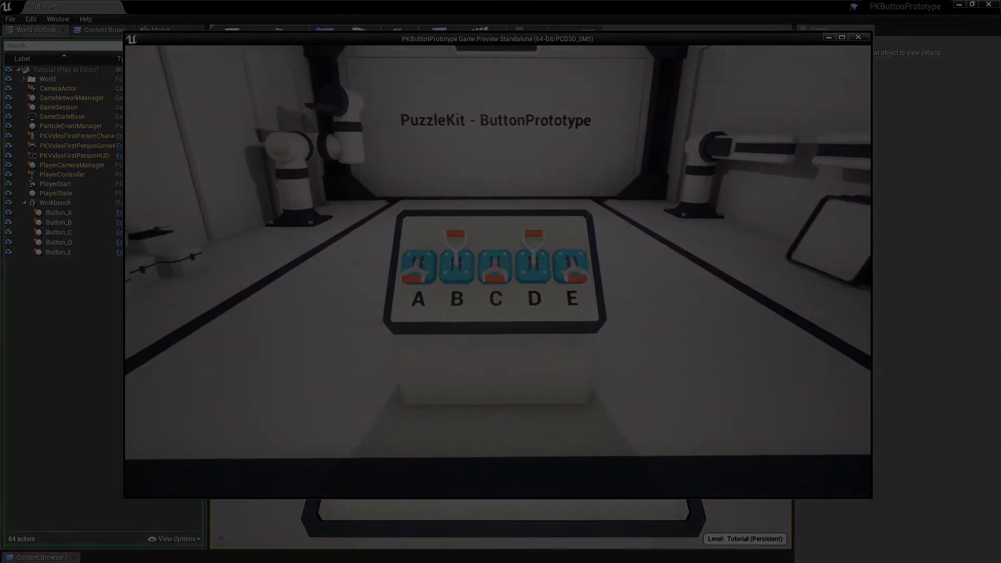
click(494, 267)
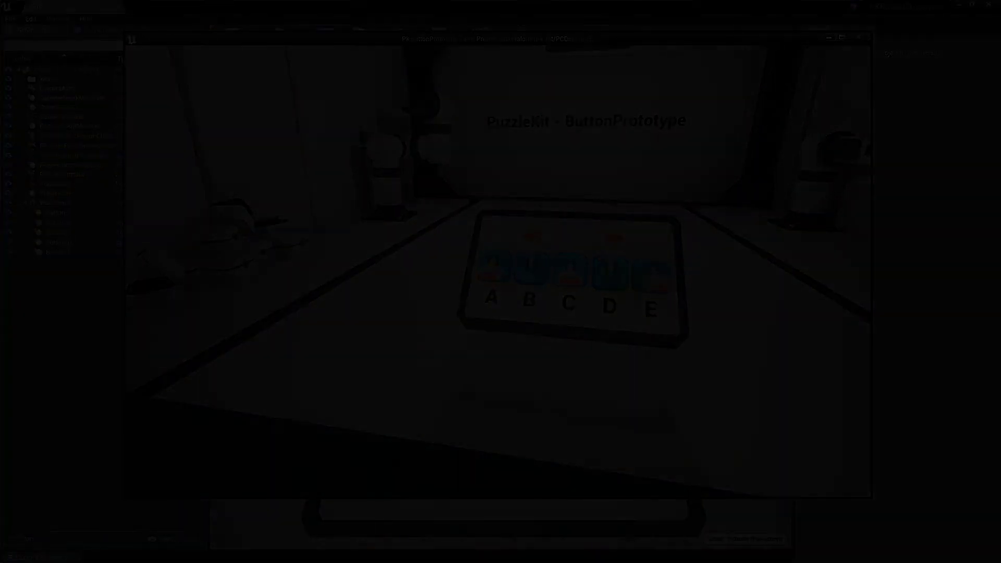